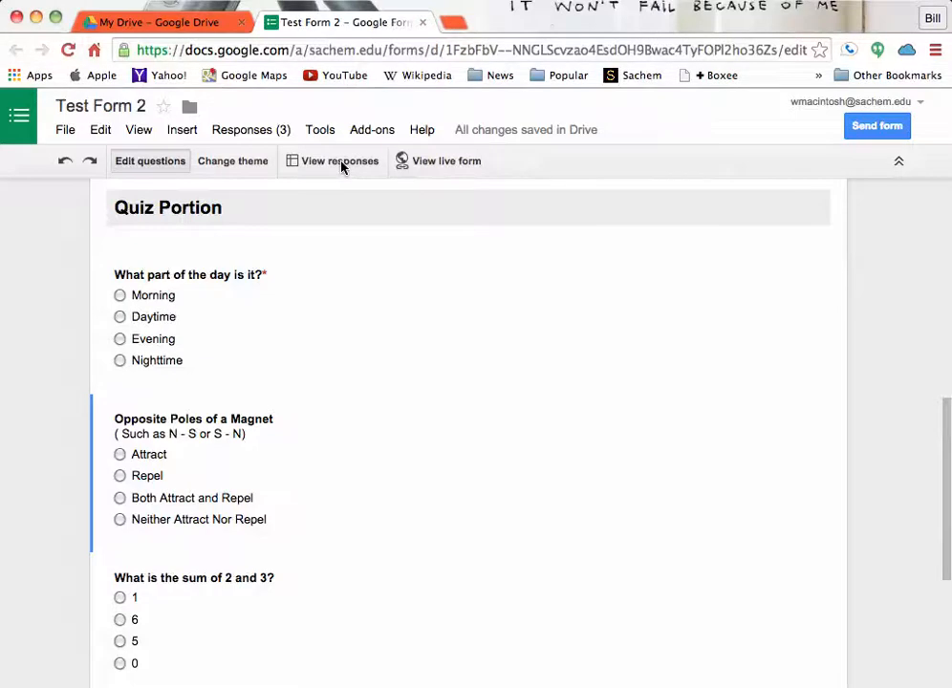
- Open the "Test Form 2 (Responses)" spreadsheet from the recent files in Google Drive
{"action": "left_click", "coordinate": [188, 23]}
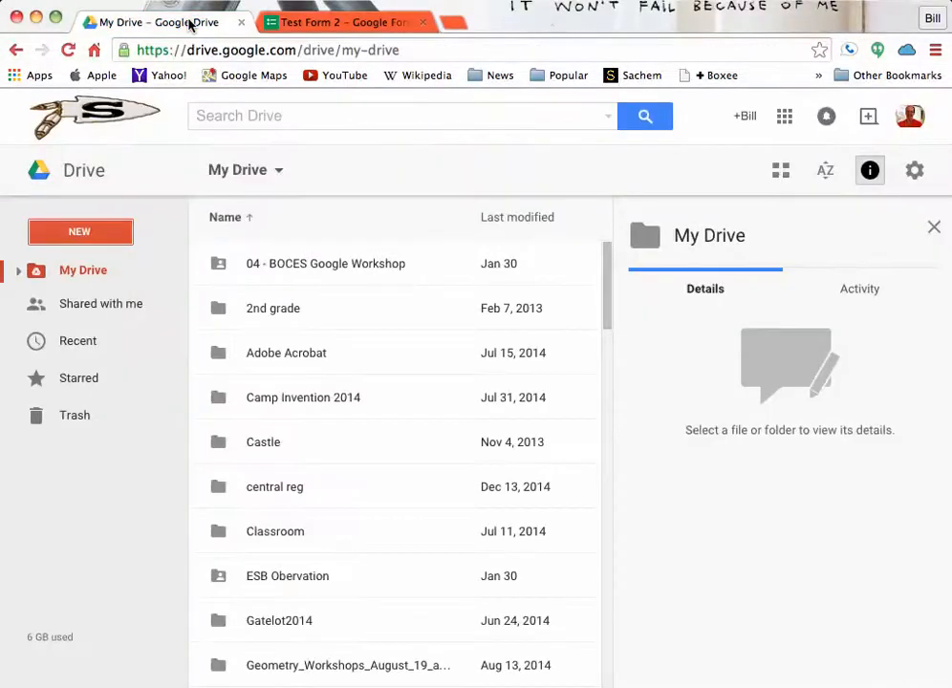
{"action": "left_click", "coordinate": [79, 341]}
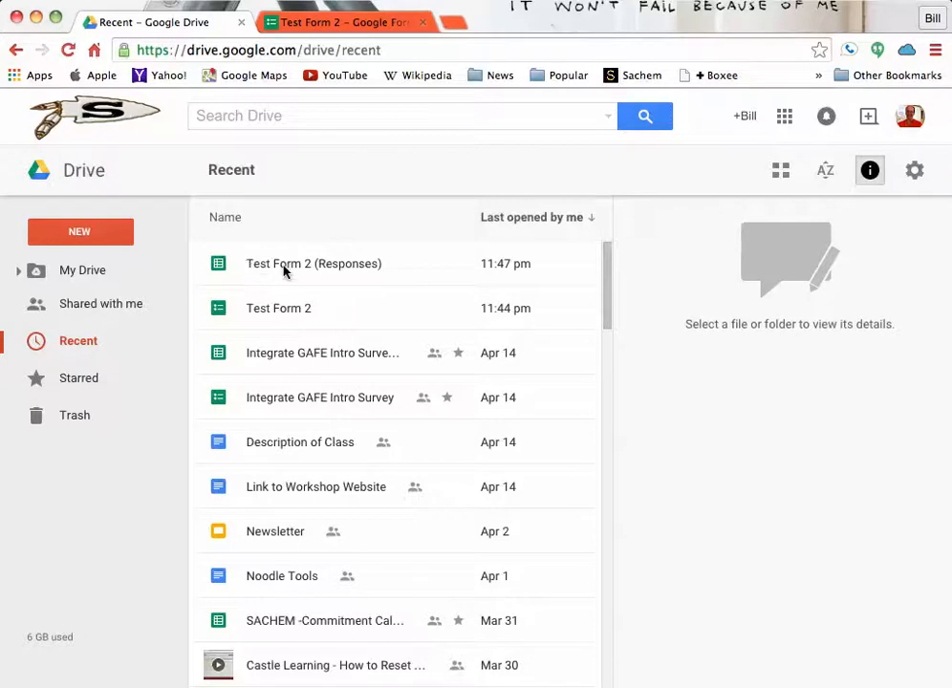
{"action": "left_click", "coordinate": [284, 271]}
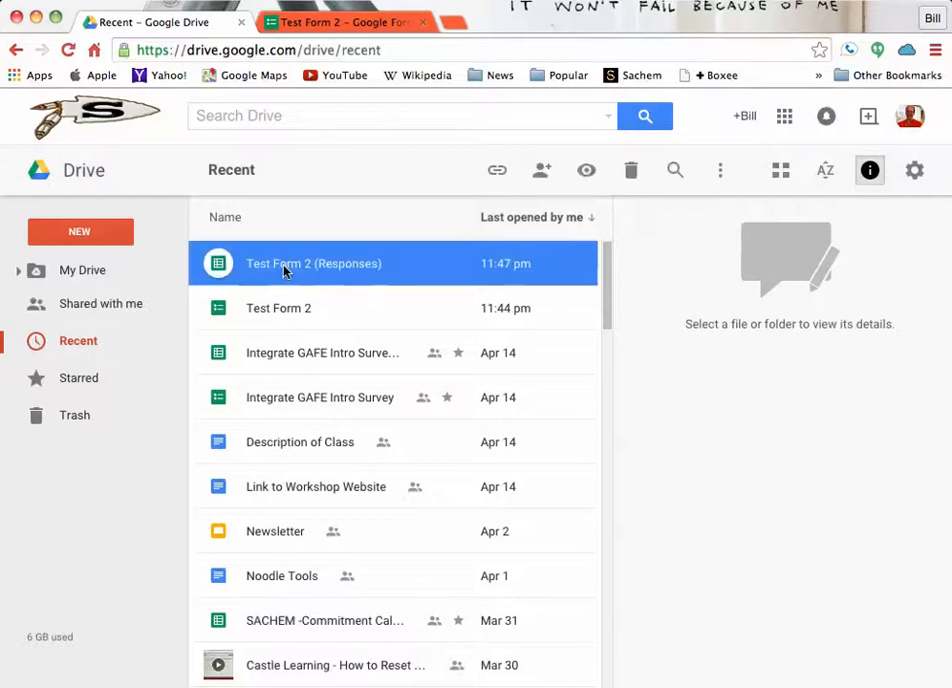
{"action": "double_click", "coordinate": [224, 265]}
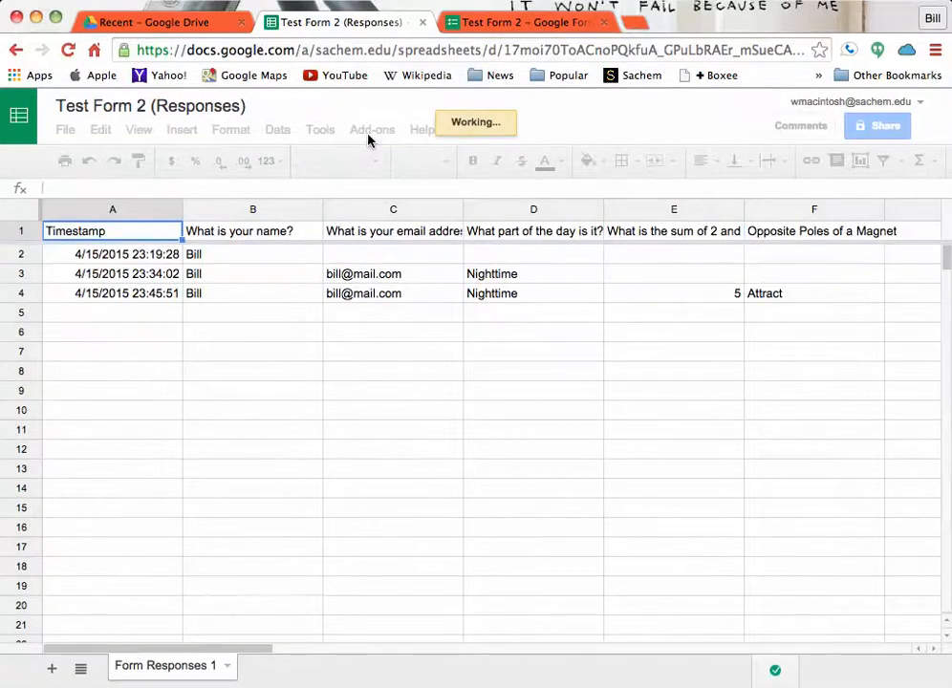
- Find the free Flubaroo add-on in the spreadsheet's add-on store and start installing it
{"action": "left_click", "coordinate": [368, 136]}
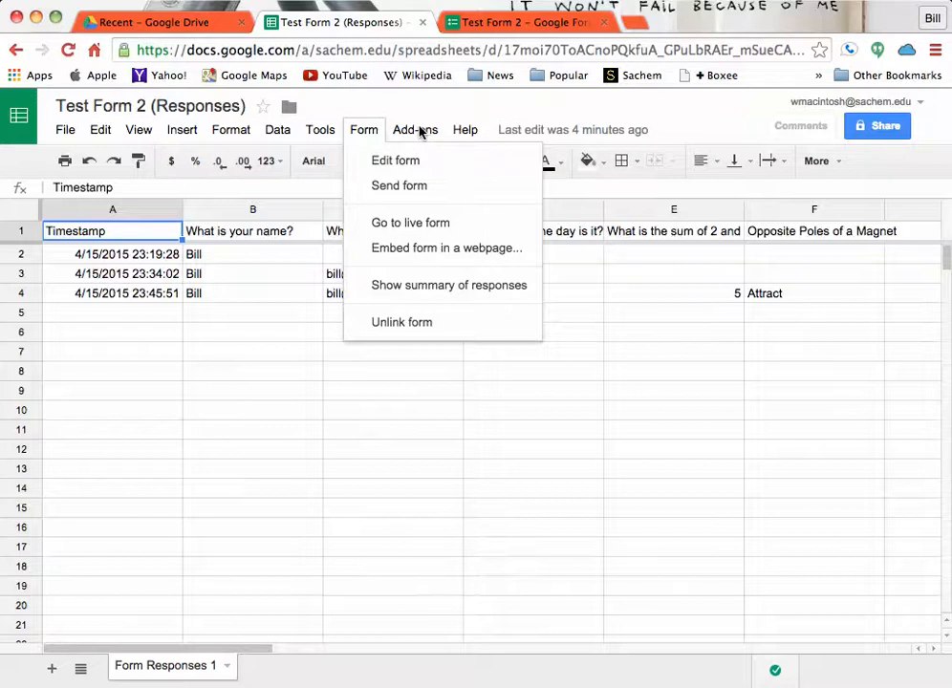
{"action": "left_click", "coordinate": [420, 131]}
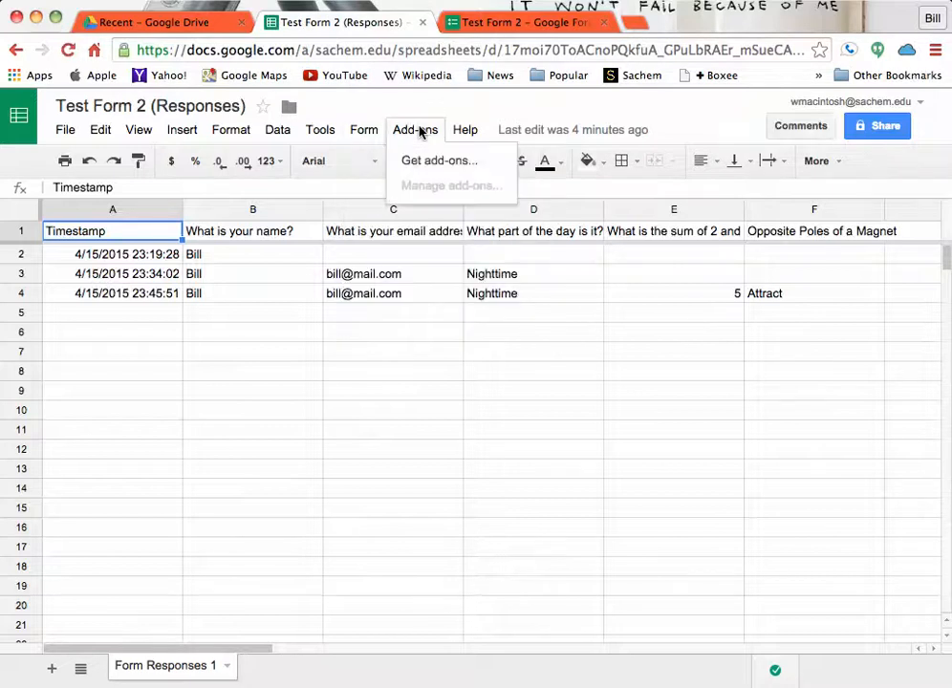
{"action": "left_click", "coordinate": [438, 169]}
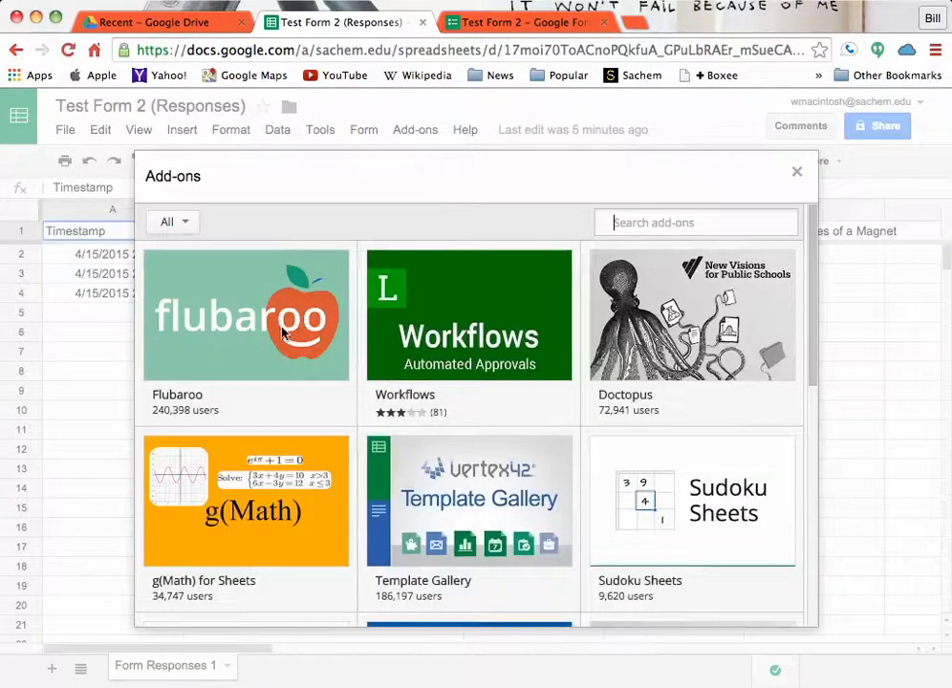
{"action": "mouse_move", "coordinate": [255, 365]}
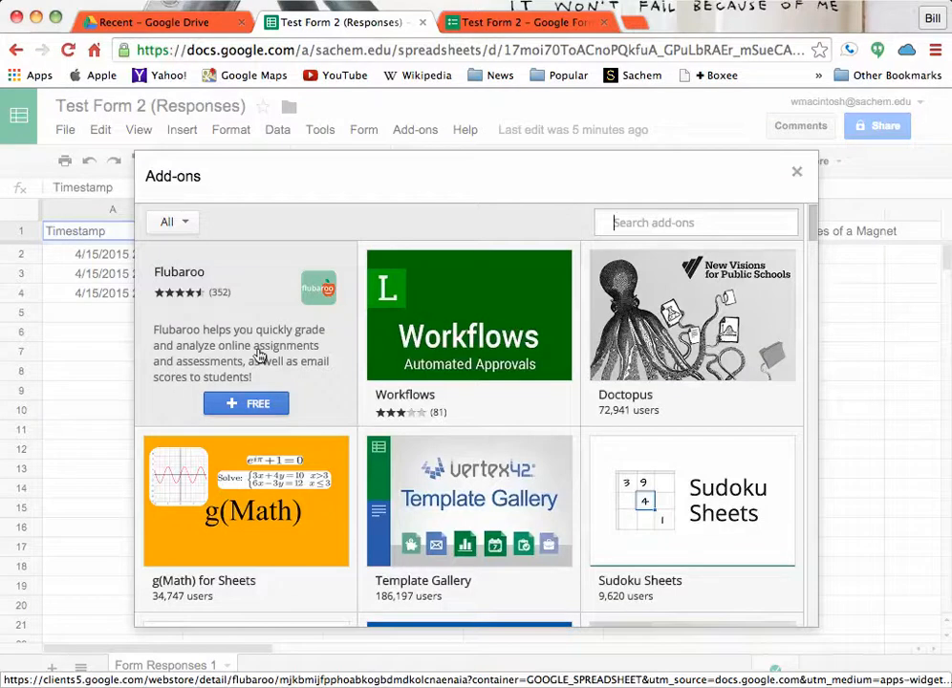
{"action": "left_click", "coordinate": [245, 413]}
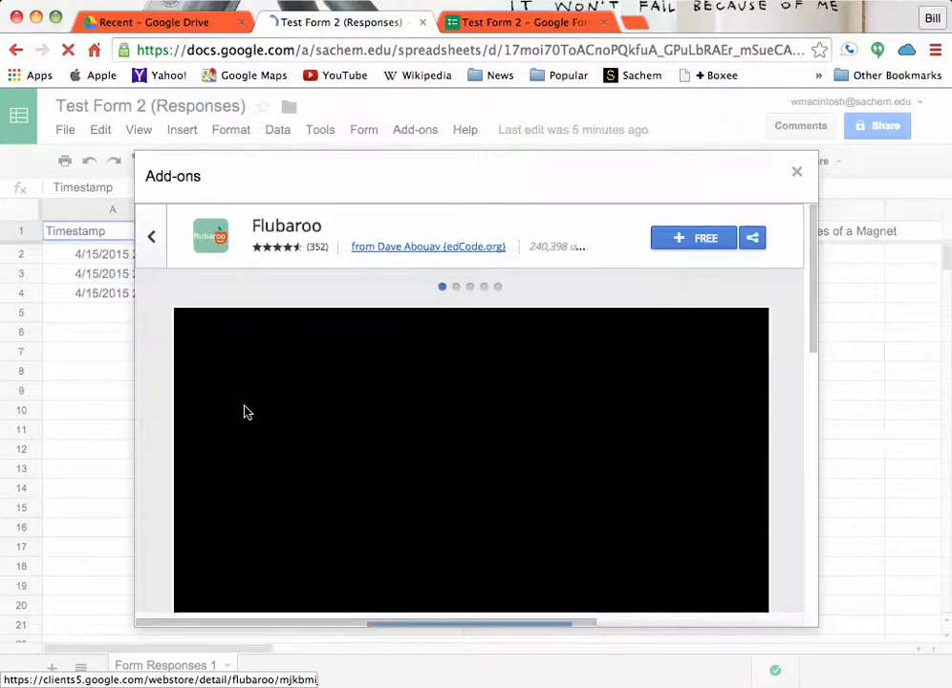
{"action": "left_click", "coordinate": [701, 239]}
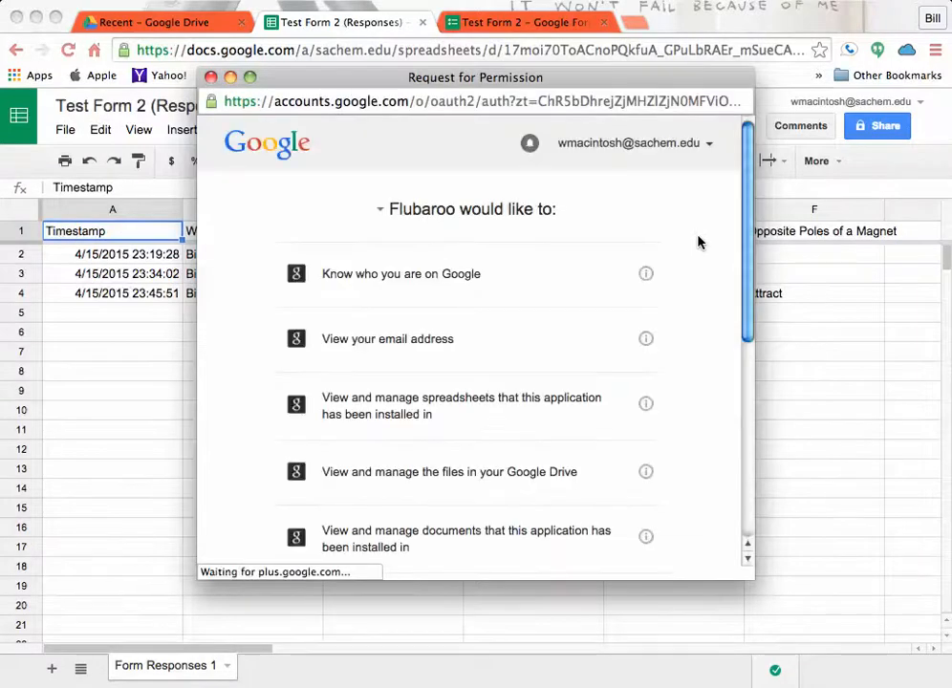
- Accept the permissions Flubaroo requests and dismiss its introductory note
{"action": "scroll", "coordinate": [429, 283], "scroll_direction": "down", "scroll_amount": 2}
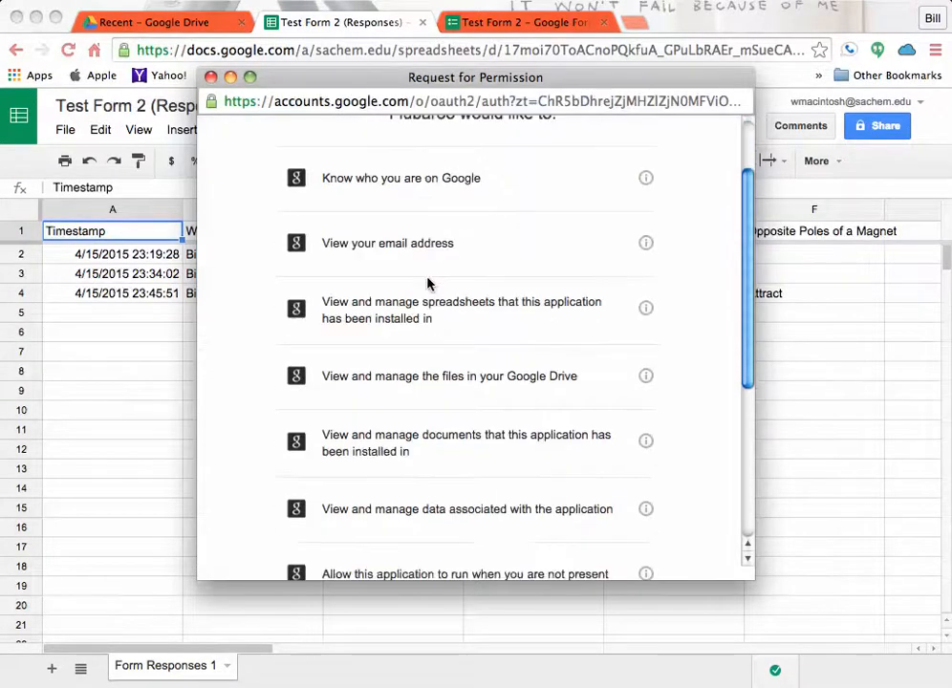
{"action": "scroll", "coordinate": [429, 283], "scroll_direction": "down", "scroll_amount": 6}
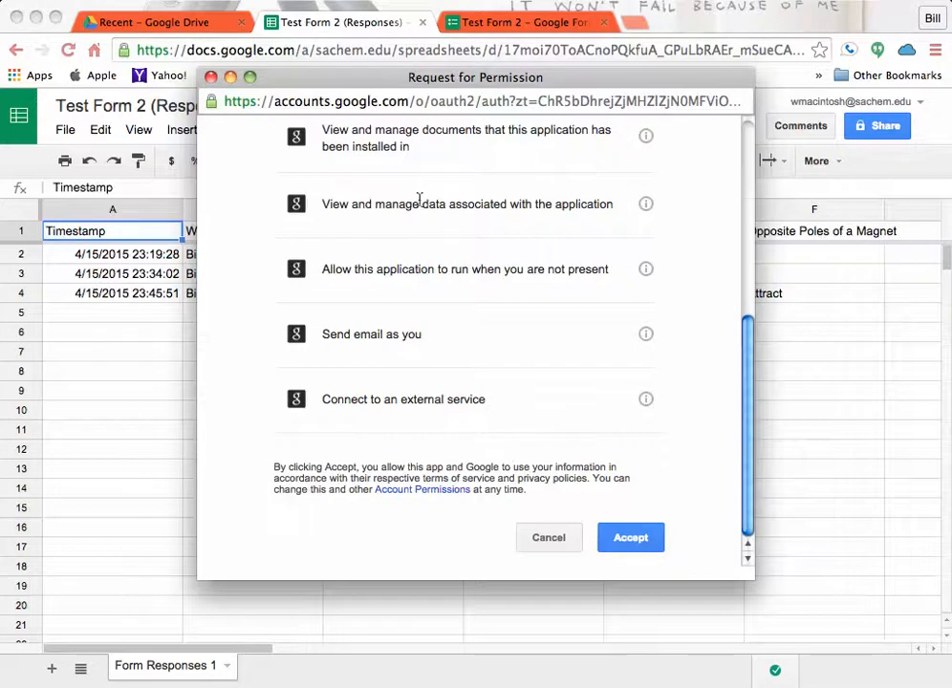
{"action": "left_click", "coordinate": [648, 541]}
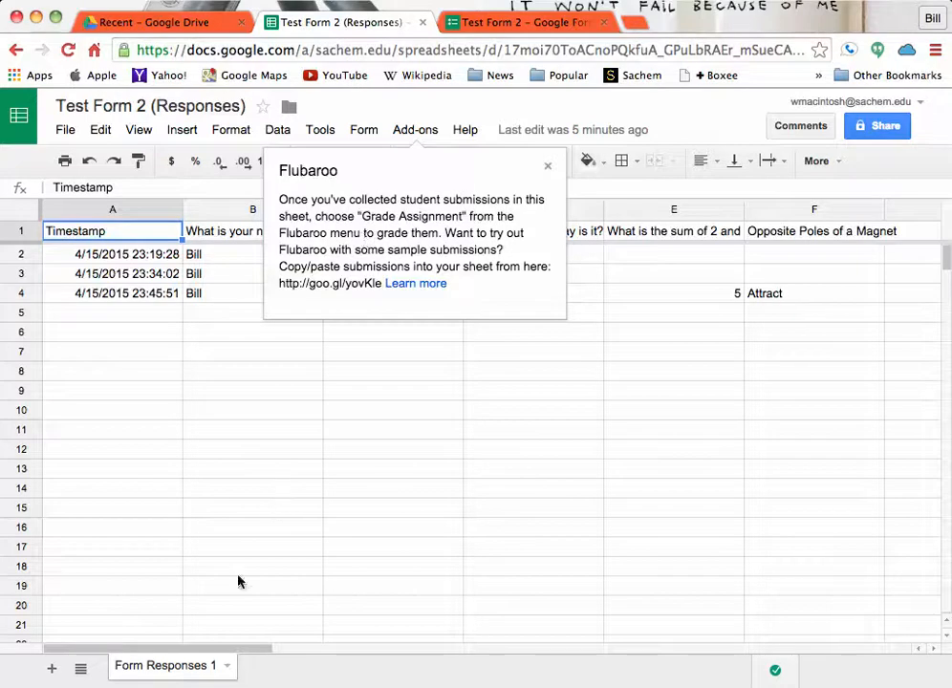
{"action": "left_click", "coordinate": [548, 170]}
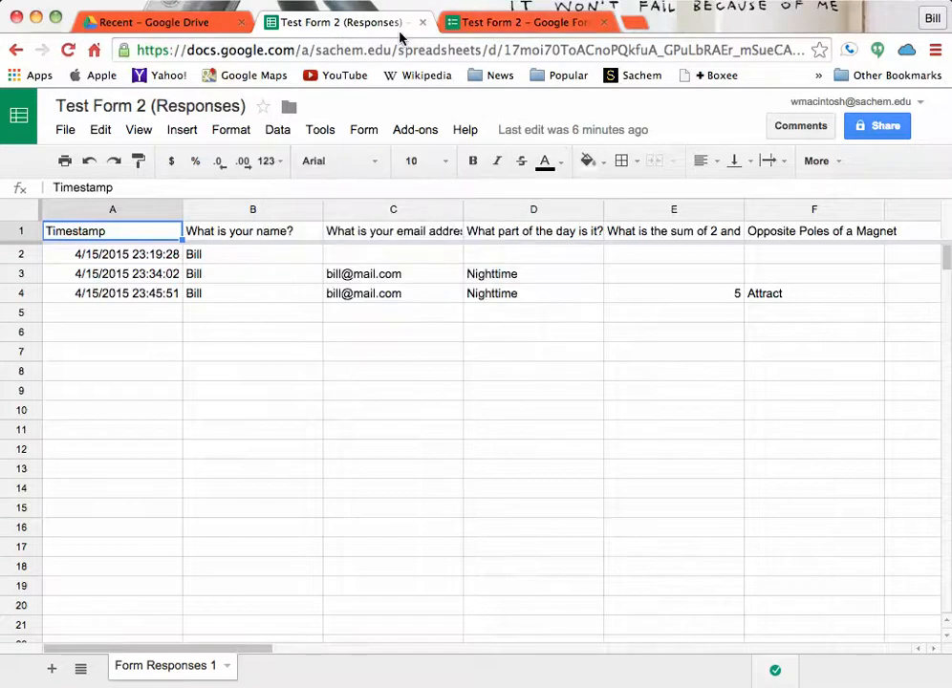
- Go to the live form from the responses spreadsheet and enter "Key" as the name plus an e-mail address for the answer-key response
{"action": "left_click", "coordinate": [365, 132]}
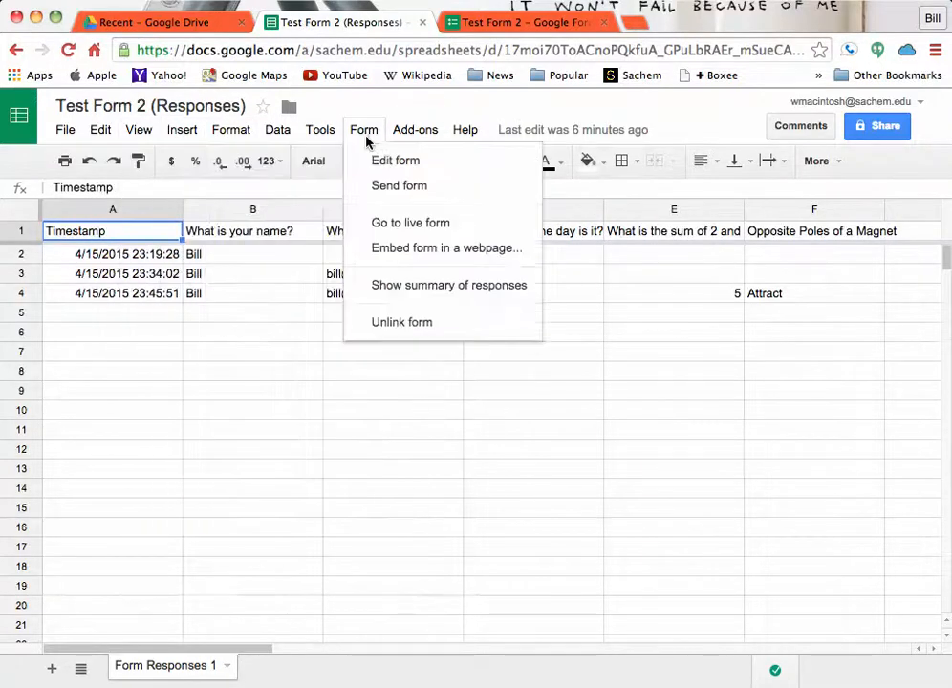
{"action": "left_click", "coordinate": [410, 226]}
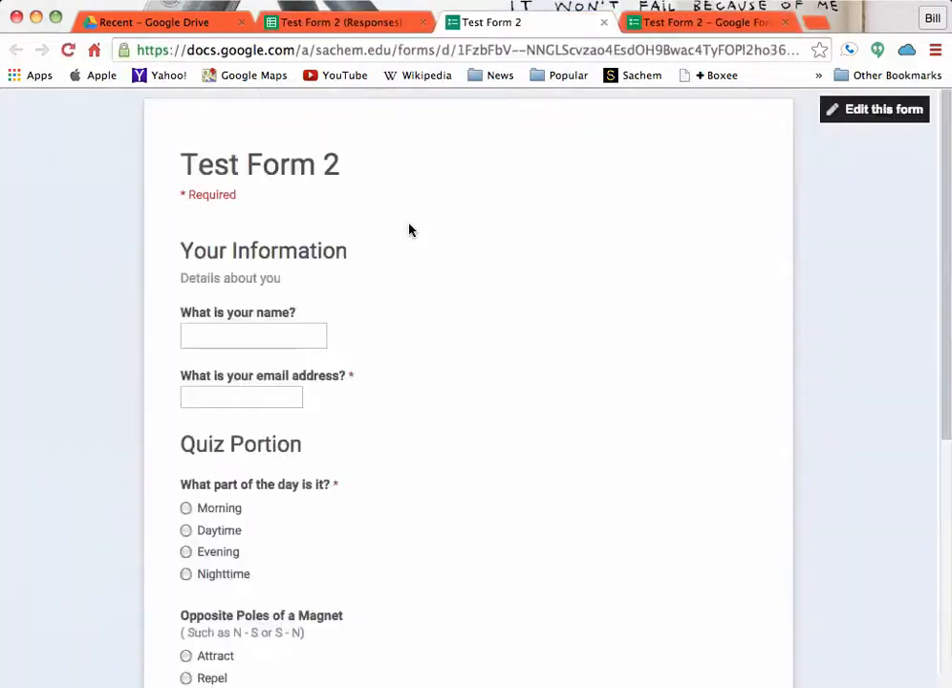
{"action": "left_click", "coordinate": [267, 336]}
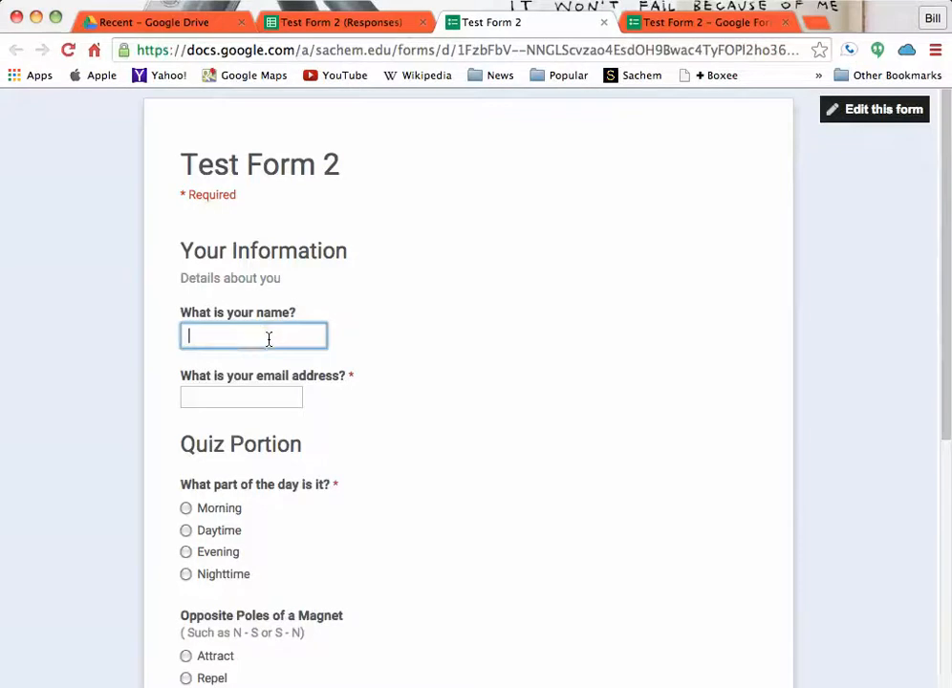
{"action": "type", "text": "Key"}
{"action": "left_click", "coordinate": [276, 397]}
{"action": "type", "text": "key"}
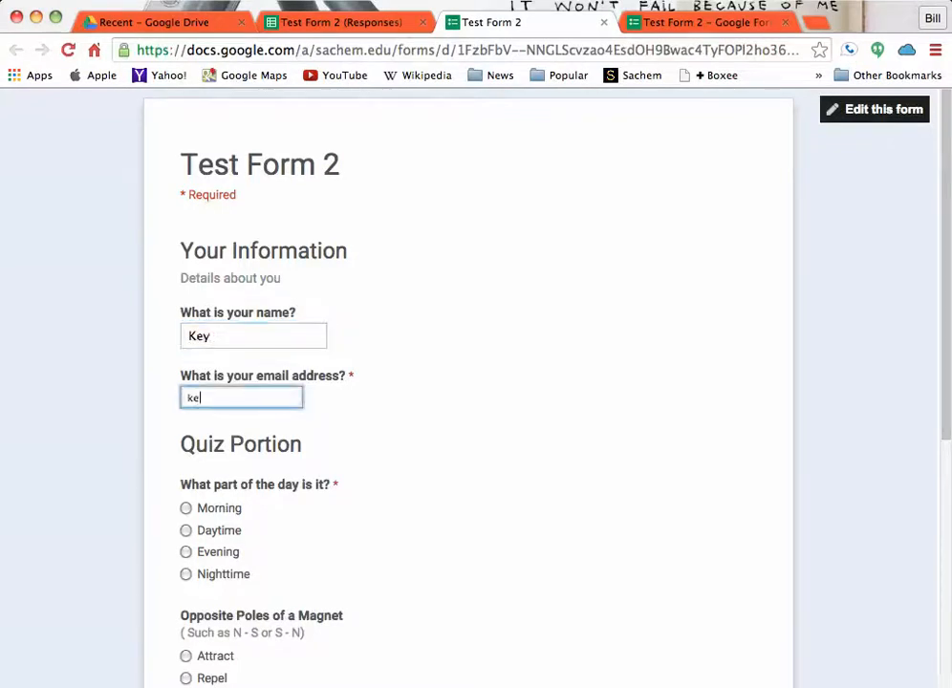
{"action": "type", "text": "@mail.com"}
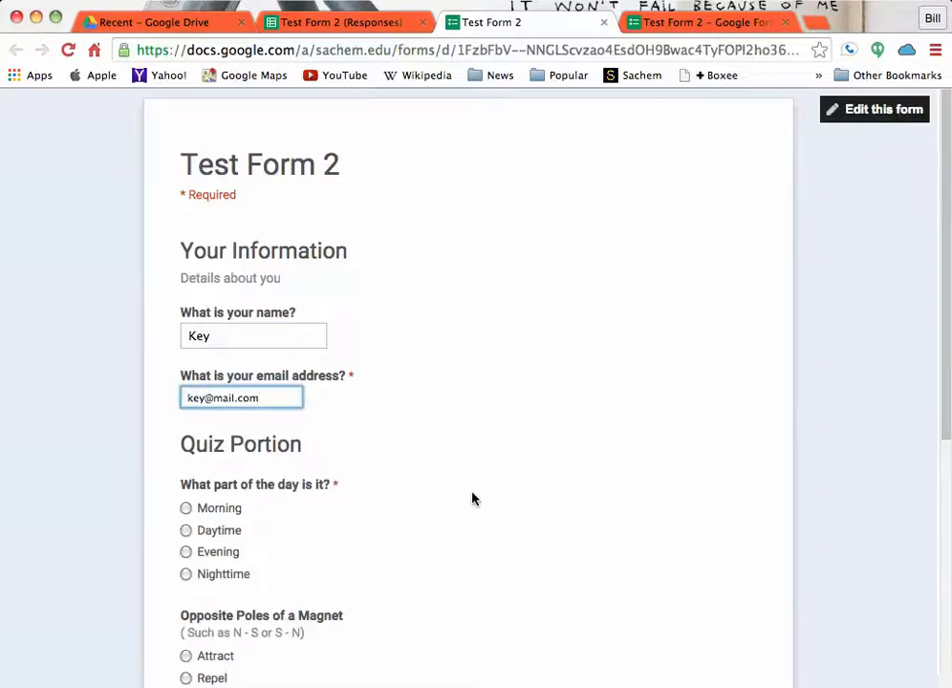
- Answer the quiz questions with Nighttime, Attract and 5, and submit the response
{"action": "scroll", "coordinate": [448, 487], "scroll_direction": "down", "scroll_amount": 3}
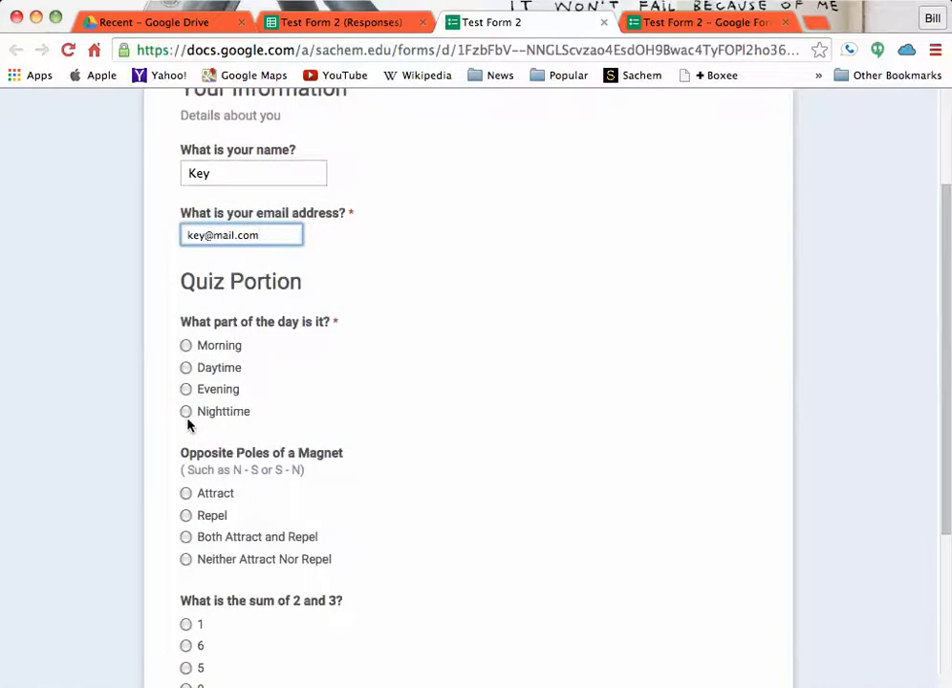
{"action": "left_click", "coordinate": [187, 415]}
{"action": "scroll", "coordinate": [504, 395], "scroll_direction": "down", "scroll_amount": 3}
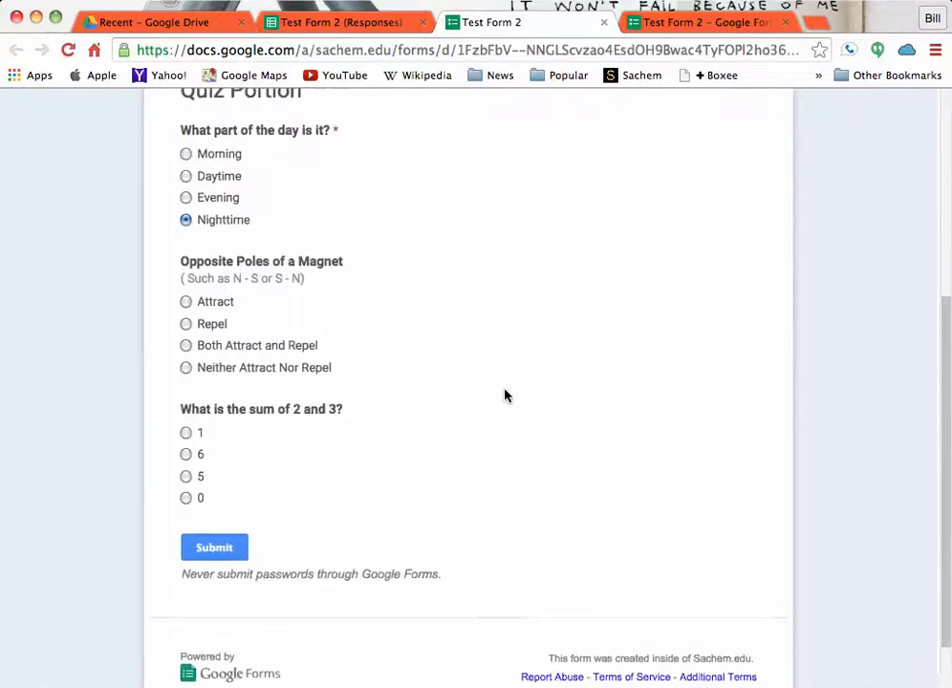
{"action": "scroll", "coordinate": [506, 395], "scroll_direction": "down", "scroll_amount": 1}
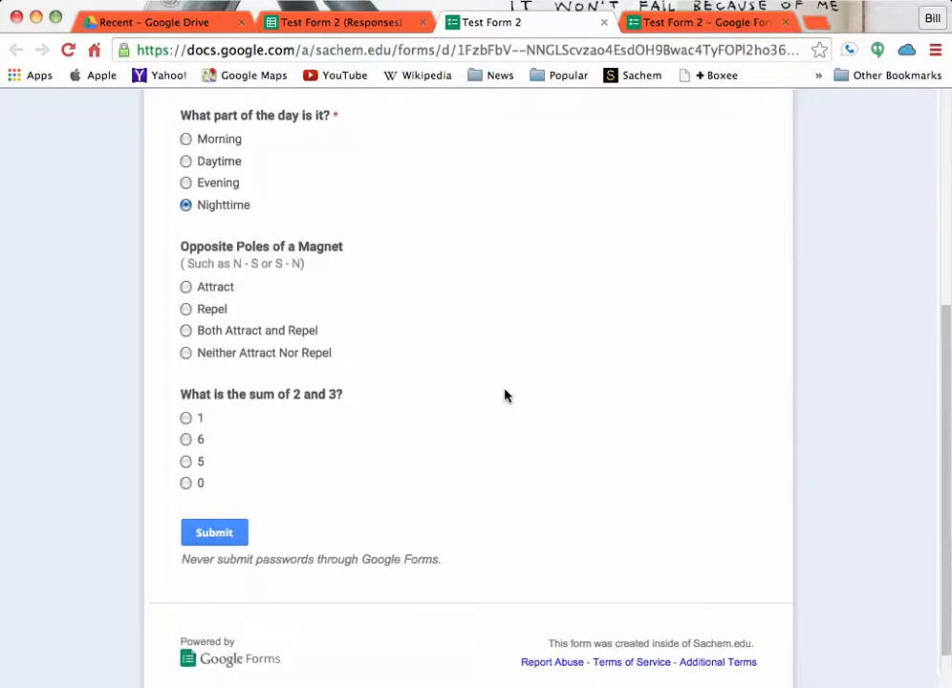
{"action": "left_click", "coordinate": [186, 289]}
{"action": "scroll", "coordinate": [308, 436], "scroll_direction": "down", "scroll_amount": 1}
{"action": "left_click", "coordinate": [185, 432]}
{"action": "left_click", "coordinate": [221, 514]}
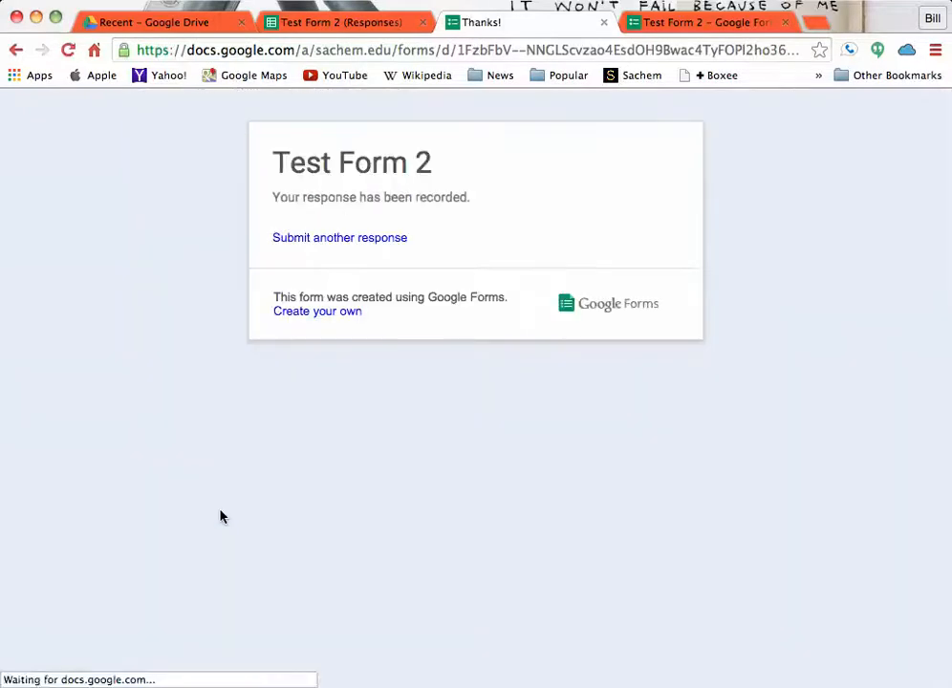
- Start another response to Test Form 2 with the name "sample" and a sample e-mail address
{"action": "left_click", "coordinate": [351, 240]}
{"action": "left_click", "coordinate": [264, 342]}
{"action": "type", "text": "sample"}
{"action": "left_click", "coordinate": [257, 392]}
{"action": "type", "text": "sample@mai."}
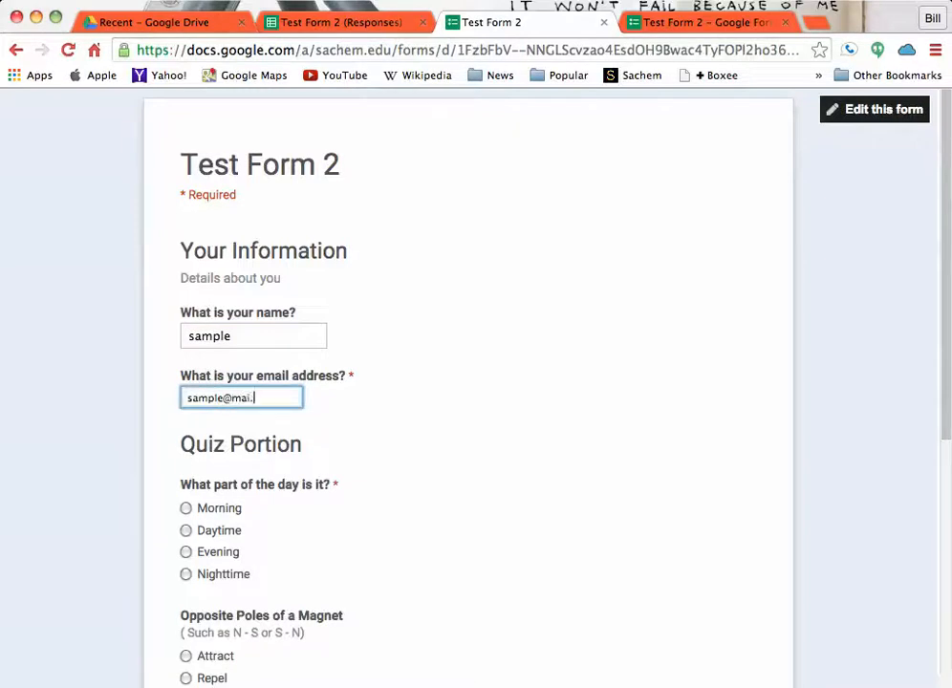
{"action": "type", "text": "l.com"}
- Answer the quiz questions with Morning, Repel and 6, and submit the sample response
{"action": "left_click", "coordinate": [187, 508]}
{"action": "scroll", "coordinate": [387, 512], "scroll_direction": "down", "scroll_amount": 3}
{"action": "left_click", "coordinate": [185, 502]}
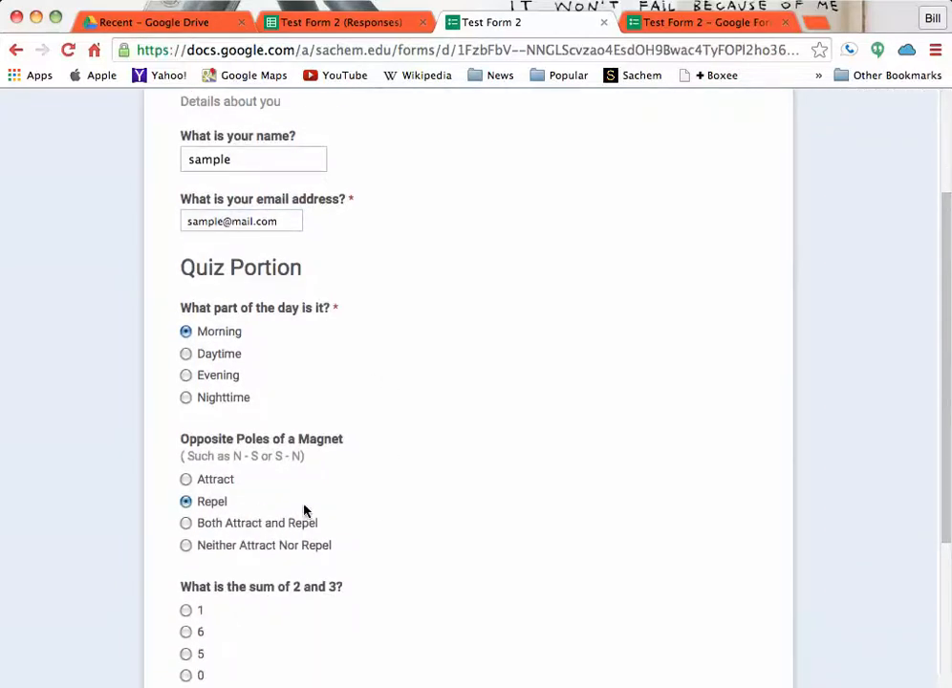
{"action": "scroll", "coordinate": [306, 509], "scroll_direction": "down", "scroll_amount": 3}
{"action": "left_click", "coordinate": [187, 468]}
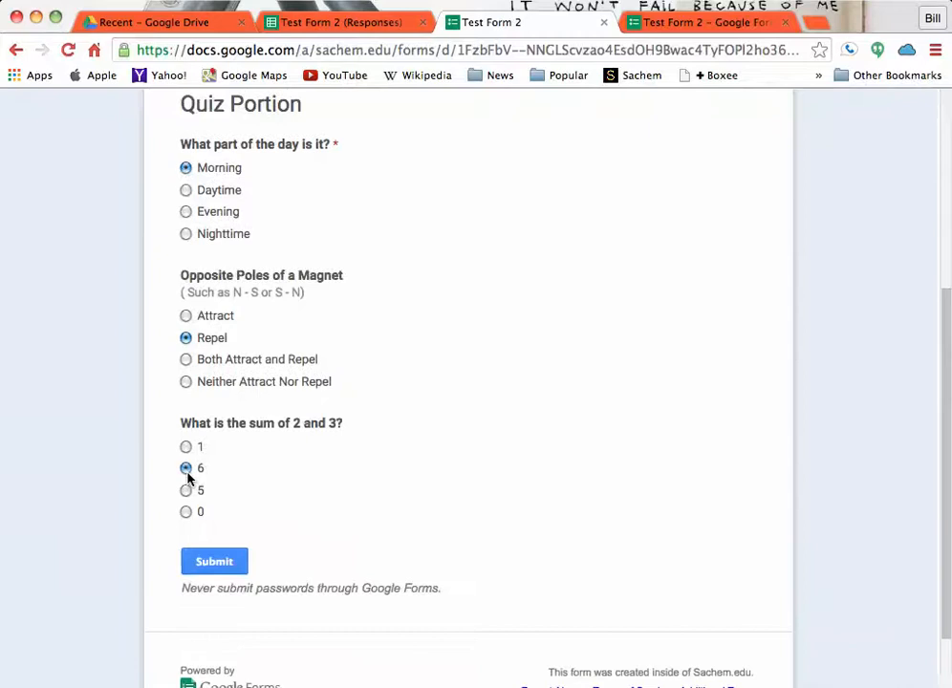
{"action": "left_click", "coordinate": [222, 564]}
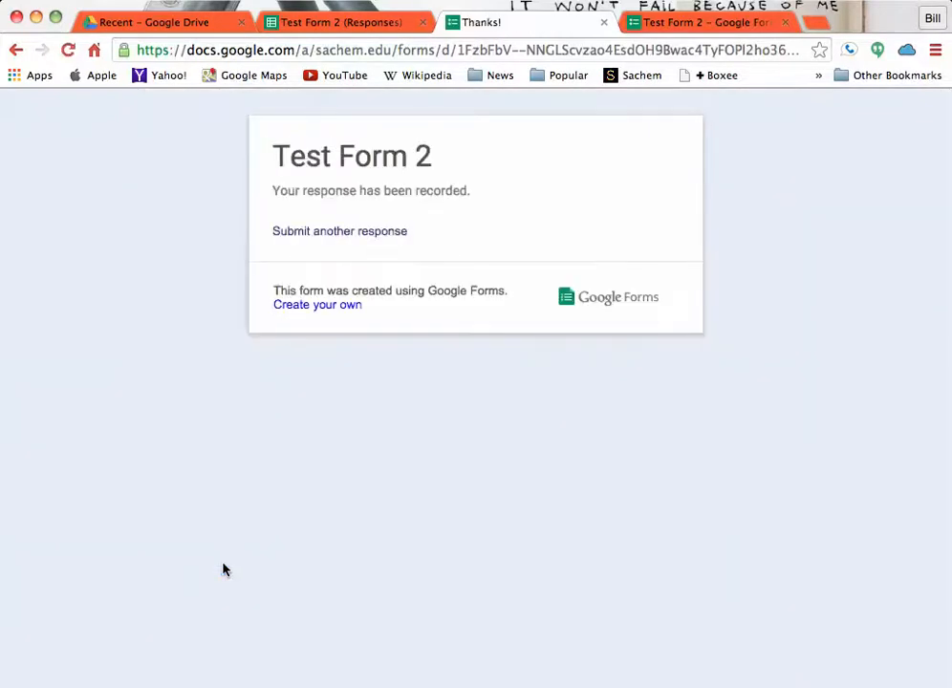
- Return to the responses spreadsheet and show the form's summary of responses
{"action": "left_click", "coordinate": [361, 17]}
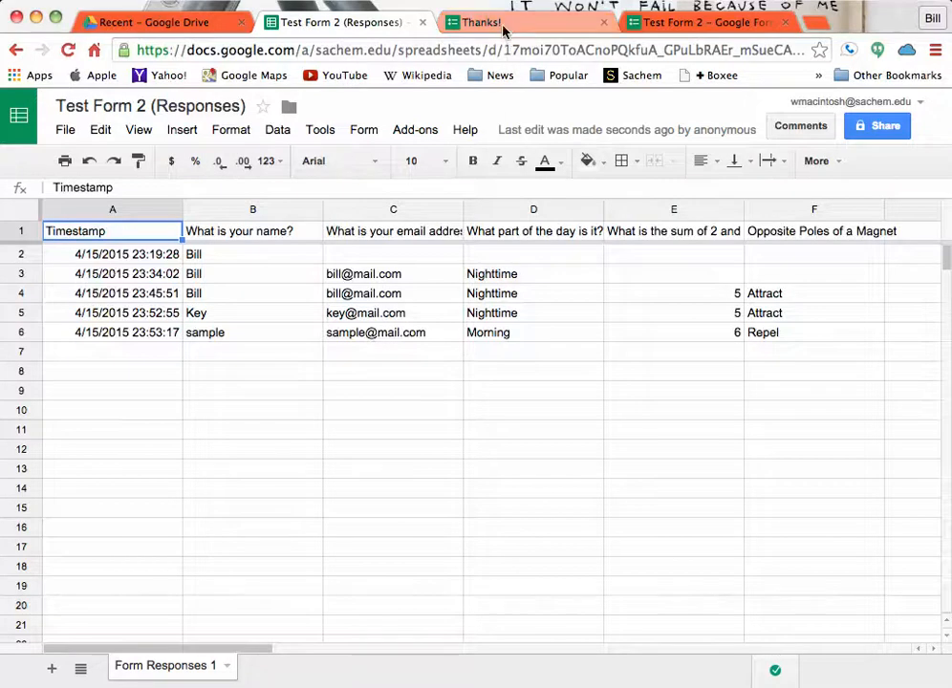
{"action": "left_click", "coordinate": [370, 137]}
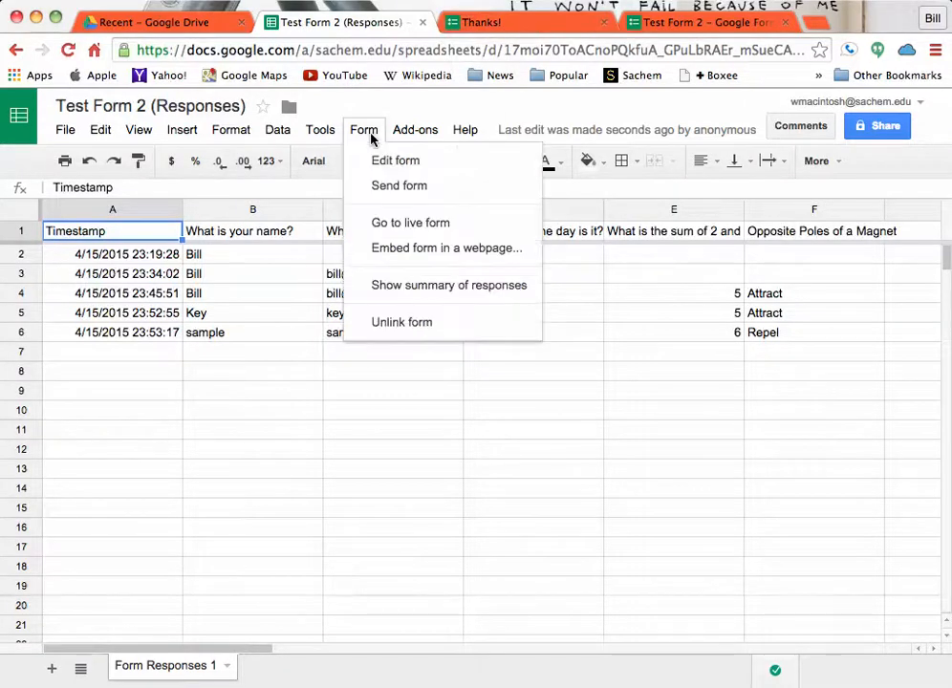
{"action": "left_click", "coordinate": [418, 286]}
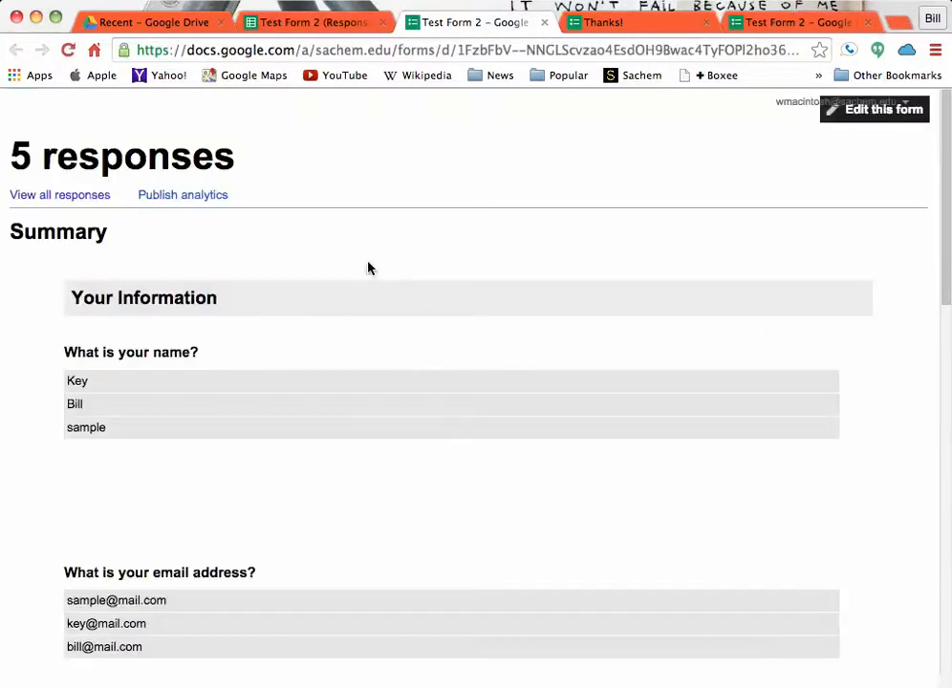
- Examine the response summary, including the submitted information and the answer charts for each quiz question
{"action": "scroll", "coordinate": [368, 268], "scroll_direction": "down", "scroll_amount": 5}
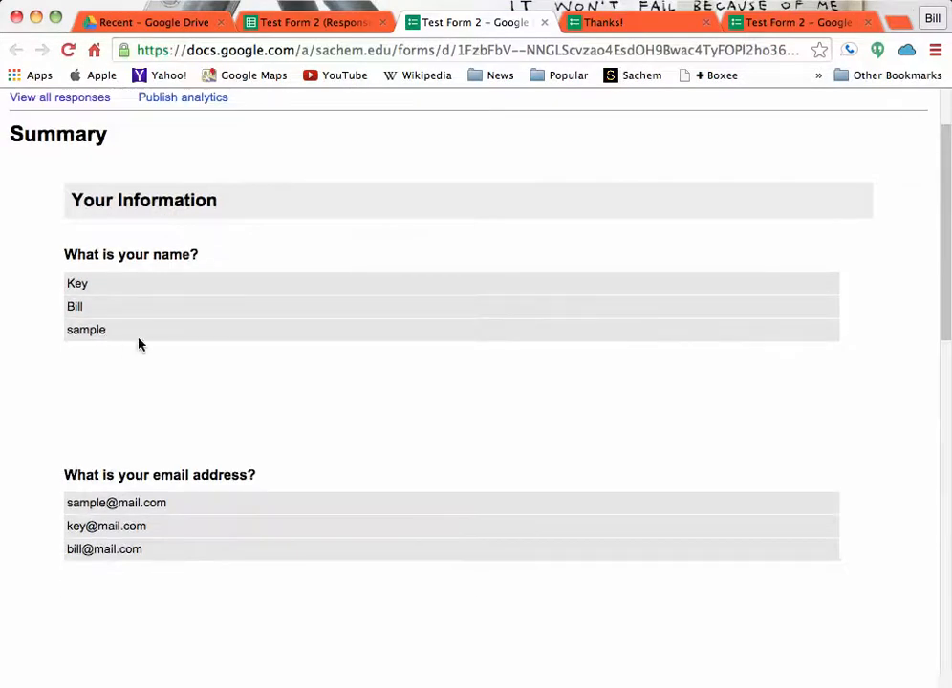
{"action": "scroll", "coordinate": [186, 363], "scroll_direction": "down", "scroll_amount": 3}
{"action": "scroll", "coordinate": [192, 427], "scroll_direction": "down", "scroll_amount": 5}
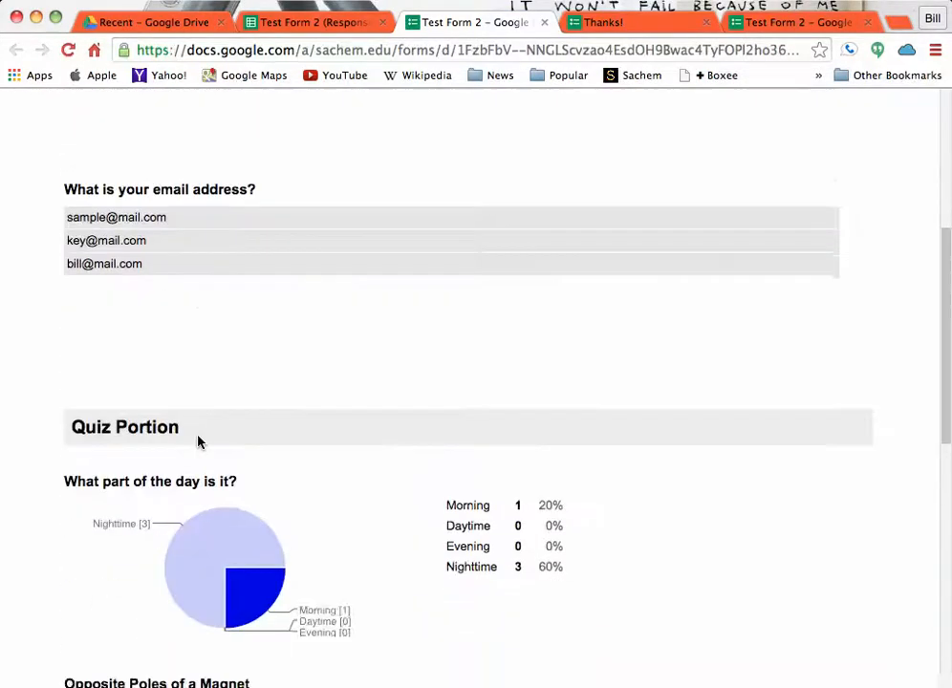
{"action": "scroll", "coordinate": [197, 442], "scroll_direction": "down", "scroll_amount": 2}
{"action": "scroll", "coordinate": [197, 442], "scroll_direction": "down", "scroll_amount": 2}
{"action": "scroll", "coordinate": [278, 360], "scroll_direction": "up", "scroll_amount": 2}
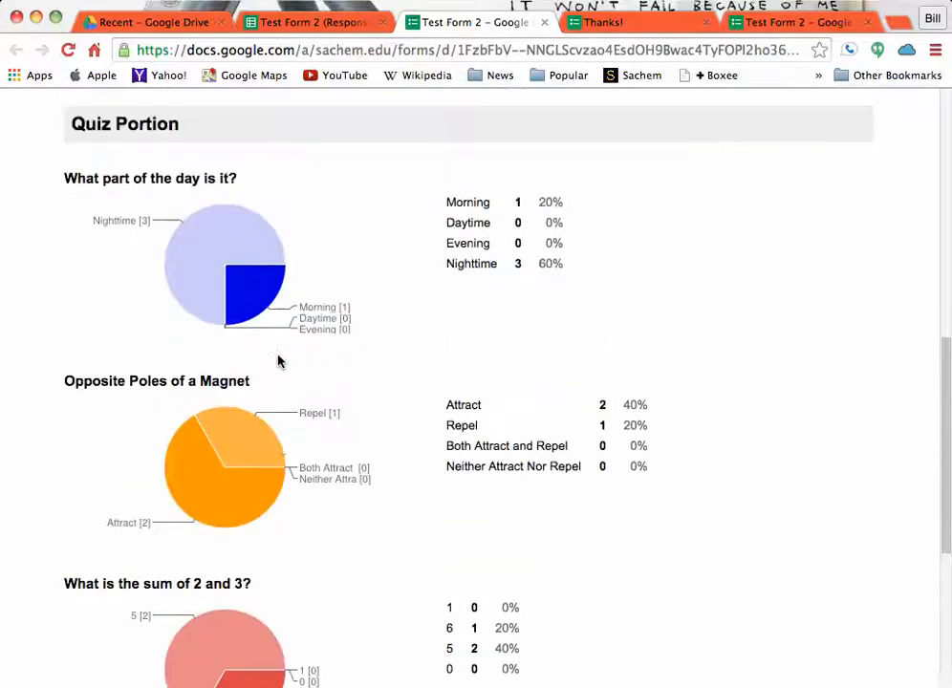
{"action": "scroll", "coordinate": [278, 360], "scroll_direction": "down", "scroll_amount": 1}
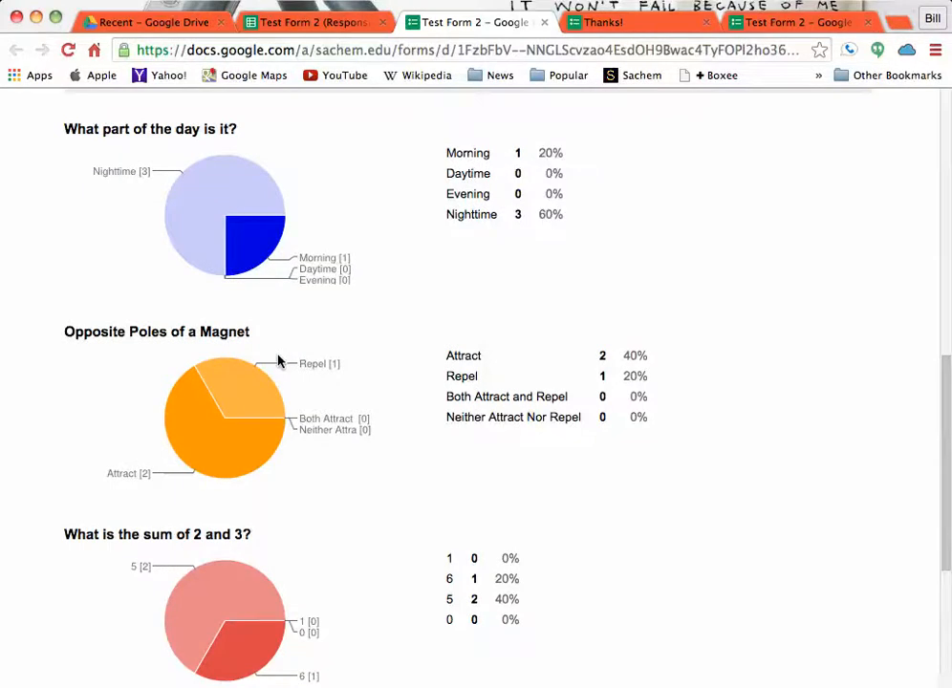
{"action": "scroll", "coordinate": [272, 355], "scroll_direction": "down", "scroll_amount": 3}
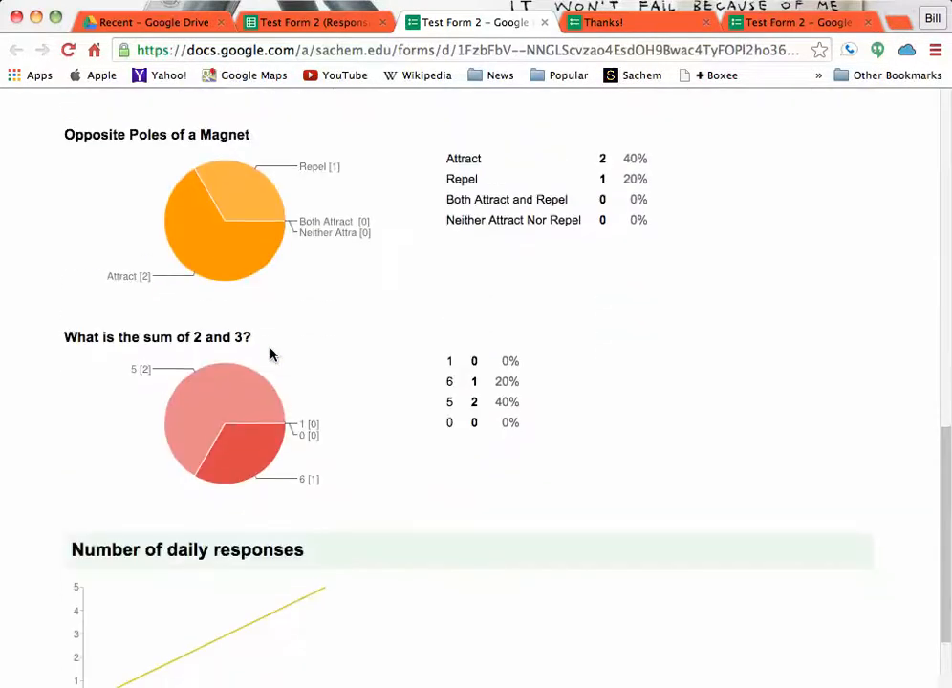
- Review the answer distribution charts for the three quiz questions in the response summary once more
{"action": "scroll", "coordinate": [270, 354], "scroll_direction": "down", "scroll_amount": 1}
{"action": "scroll", "coordinate": [271, 355], "scroll_direction": "up", "scroll_amount": 3}
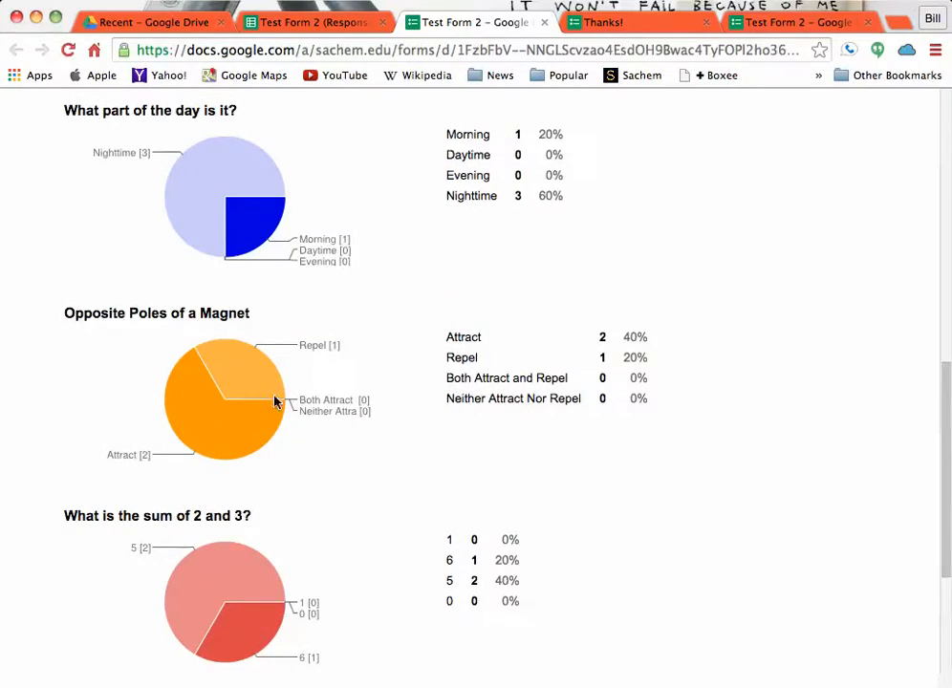
{"action": "scroll", "coordinate": [273, 392], "scroll_direction": "up", "scroll_amount": 5}
{"action": "scroll", "coordinate": [273, 393], "scroll_direction": "down", "scroll_amount": 1}
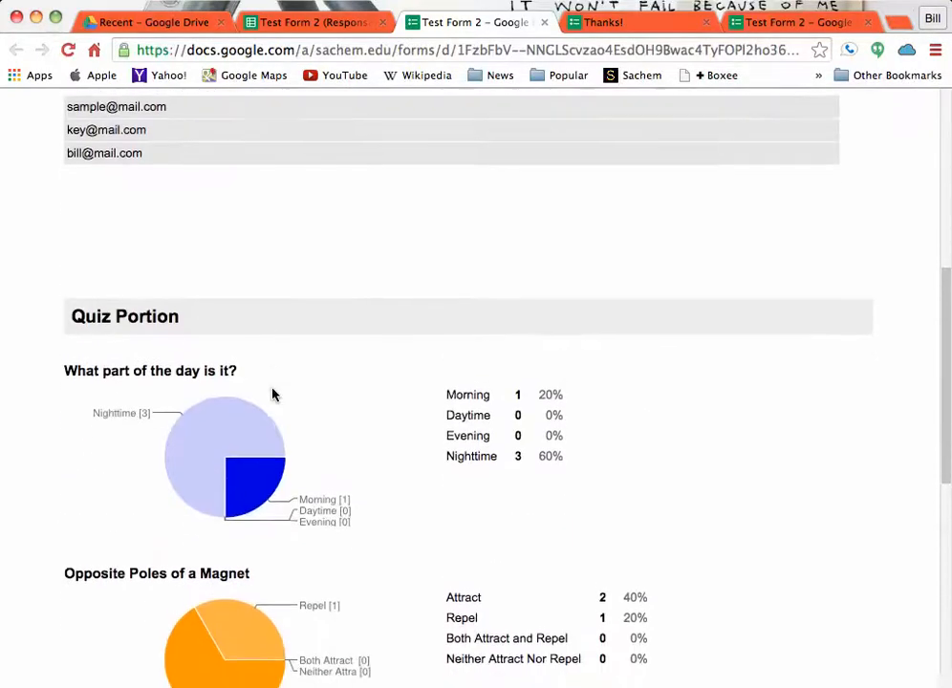
{"action": "scroll", "coordinate": [272, 393], "scroll_direction": "up", "scroll_amount": 8}
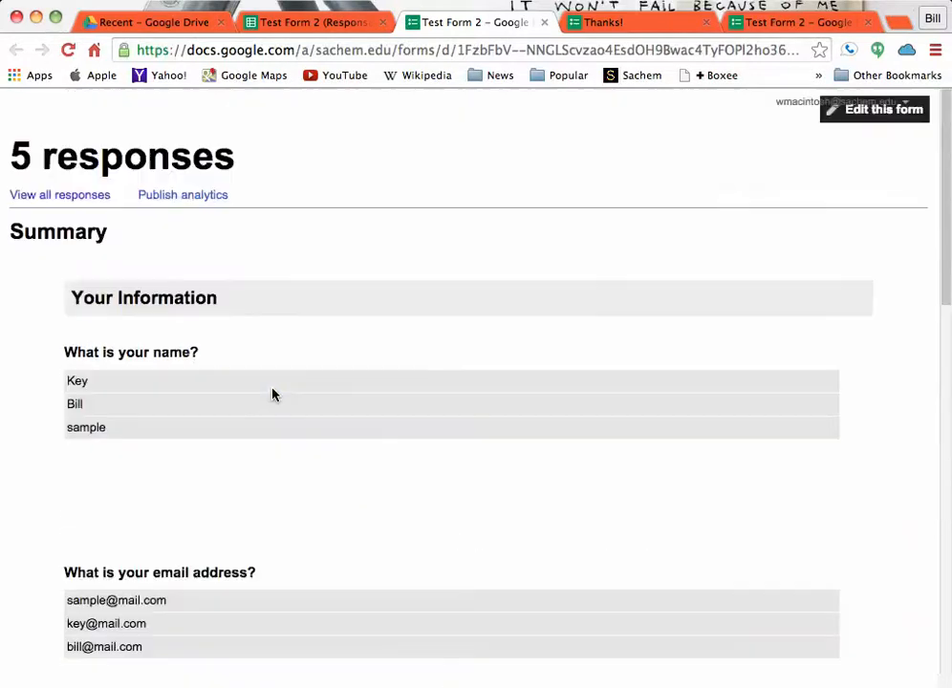
- Return to the Test Form 2 responses spreadsheet and start Flubaroo's Grade Assignment
{"action": "left_click", "coordinate": [311, 22]}
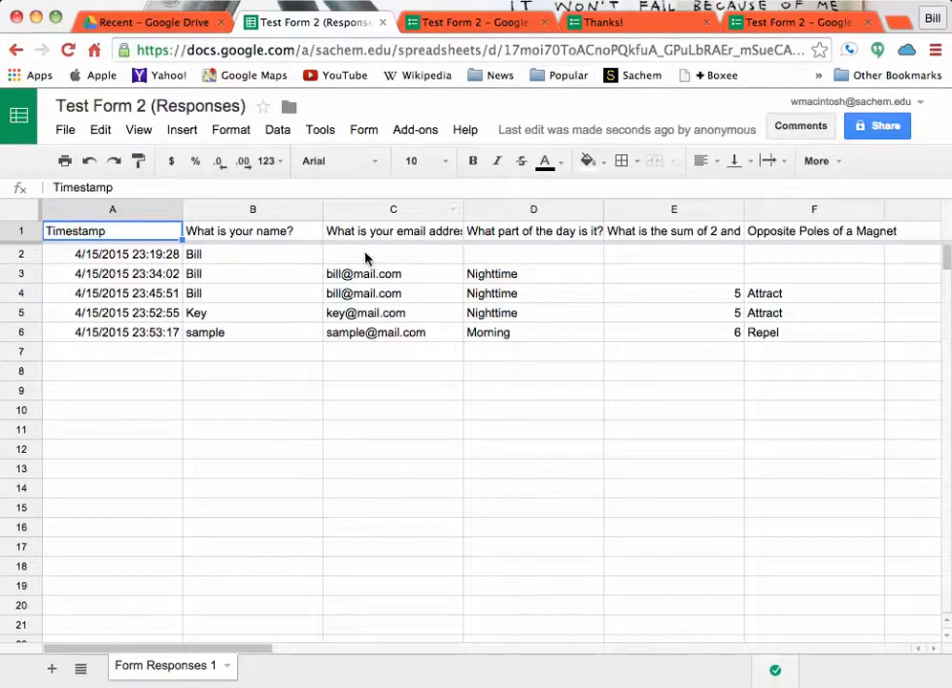
{"action": "left_click", "coordinate": [423, 134]}
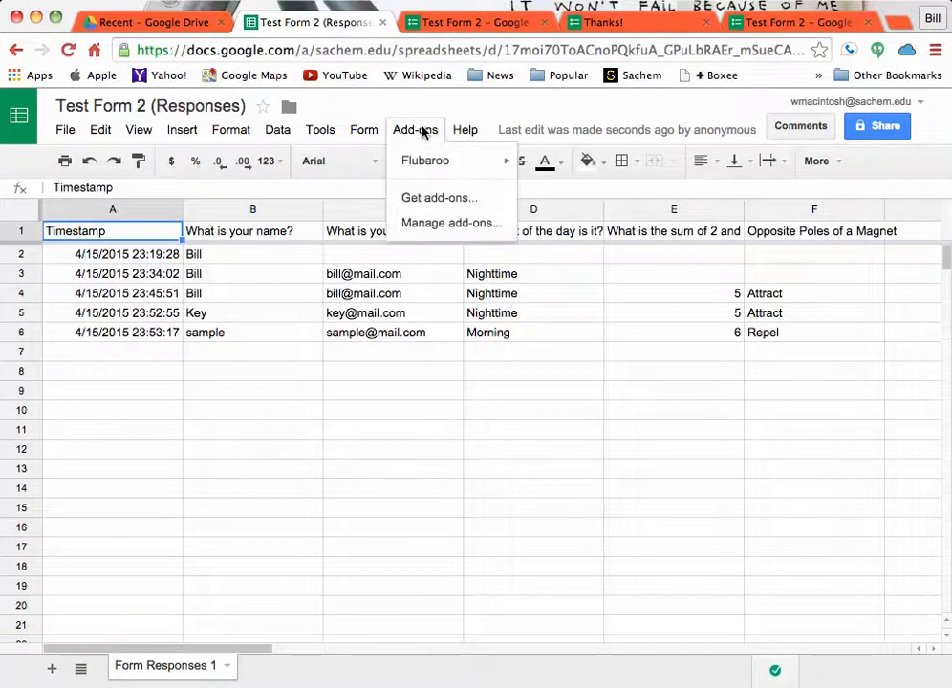
{"action": "mouse_move", "coordinate": [430, 164]}
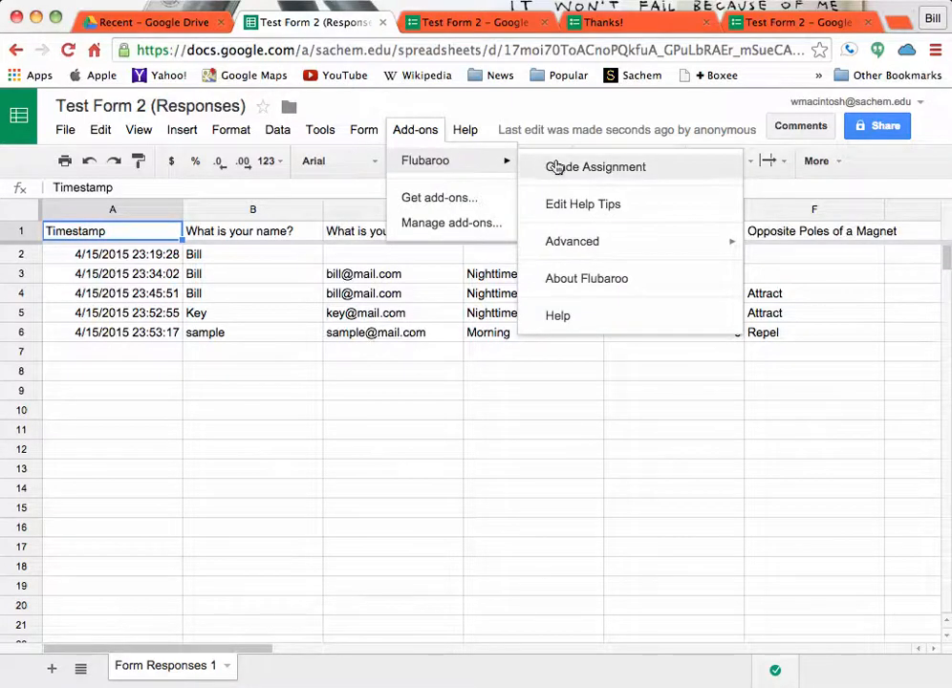
{"action": "left_click", "coordinate": [556, 168]}
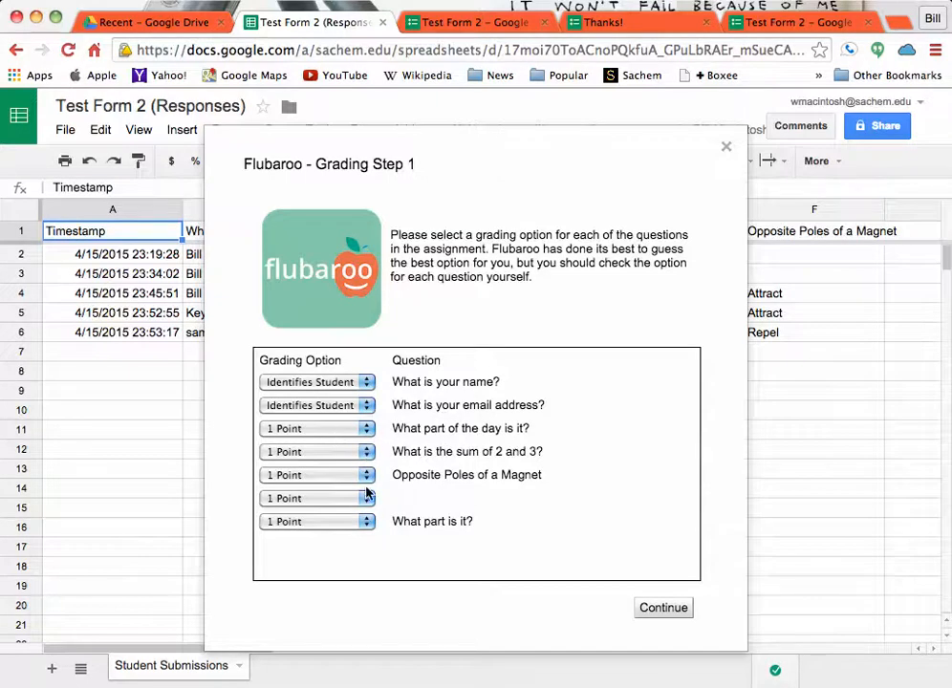
- Keep 1 Point for "What part of the day is it?", set the untitled question and "What part is it?" to Skip Grading, and continue
{"action": "left_click", "coordinate": [365, 430]}
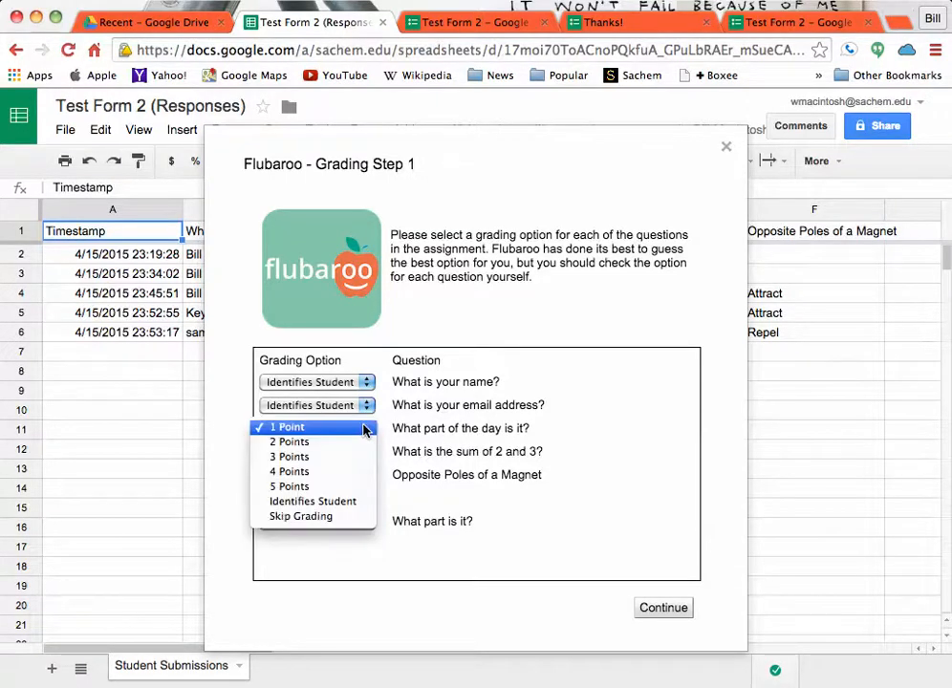
{"action": "left_click", "coordinate": [369, 430]}
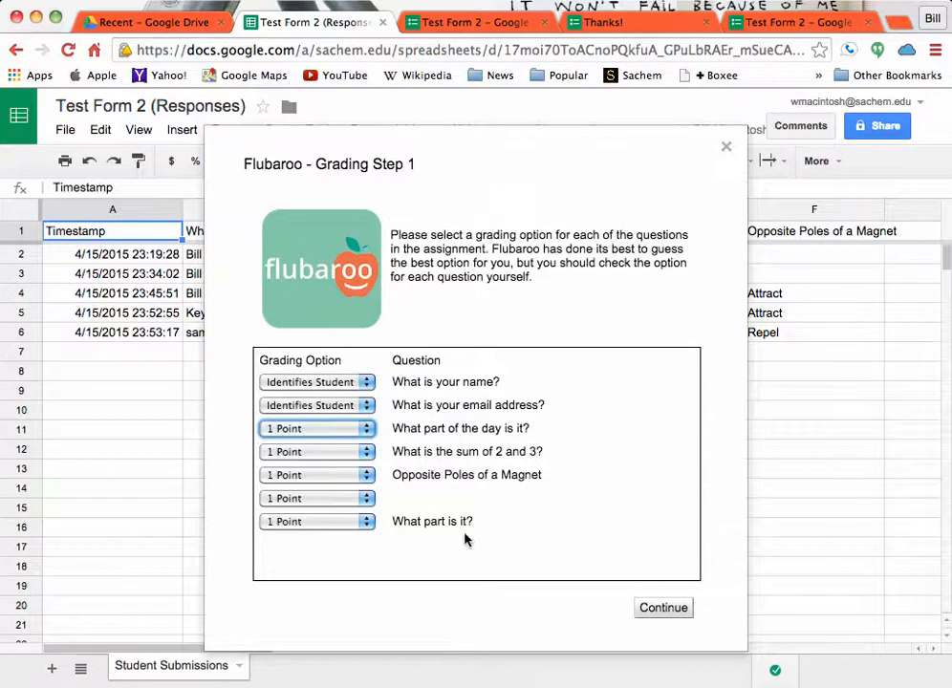
{"action": "left_click", "coordinate": [367, 499]}
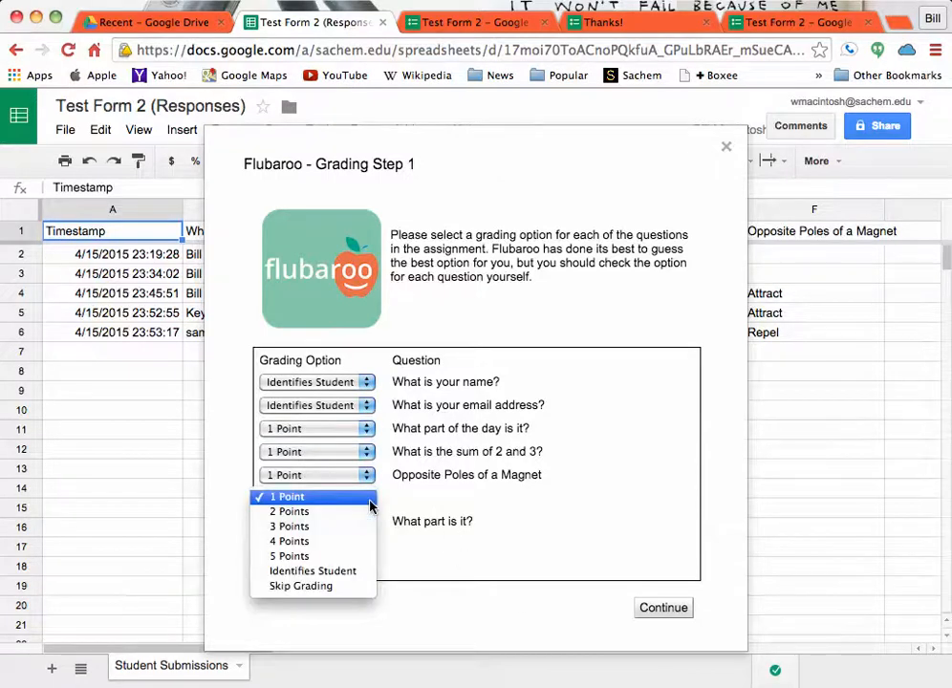
{"action": "left_click", "coordinate": [351, 588]}
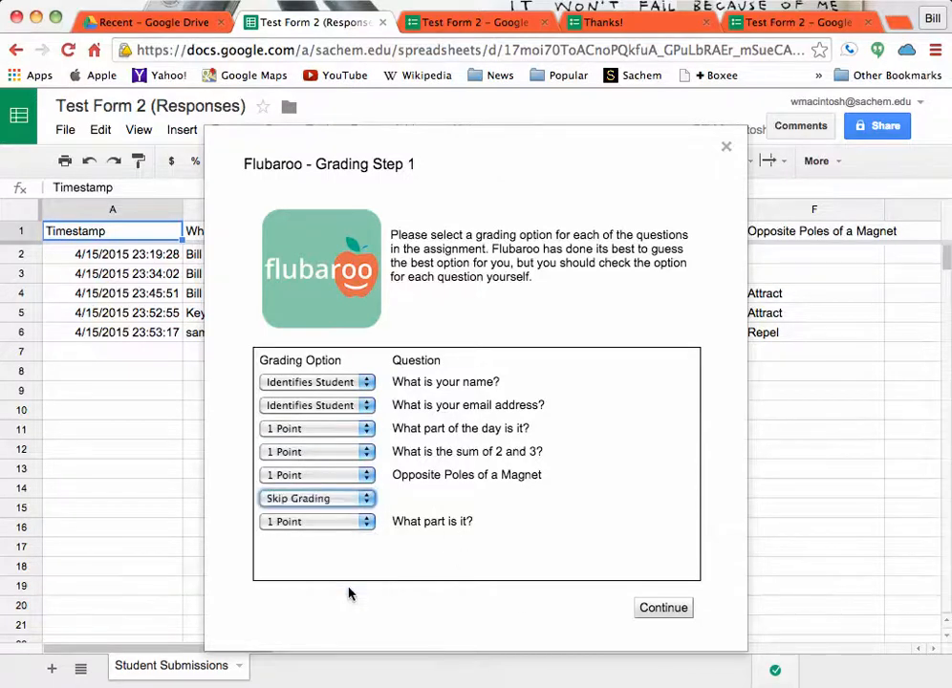
{"action": "left_click", "coordinate": [367, 526]}
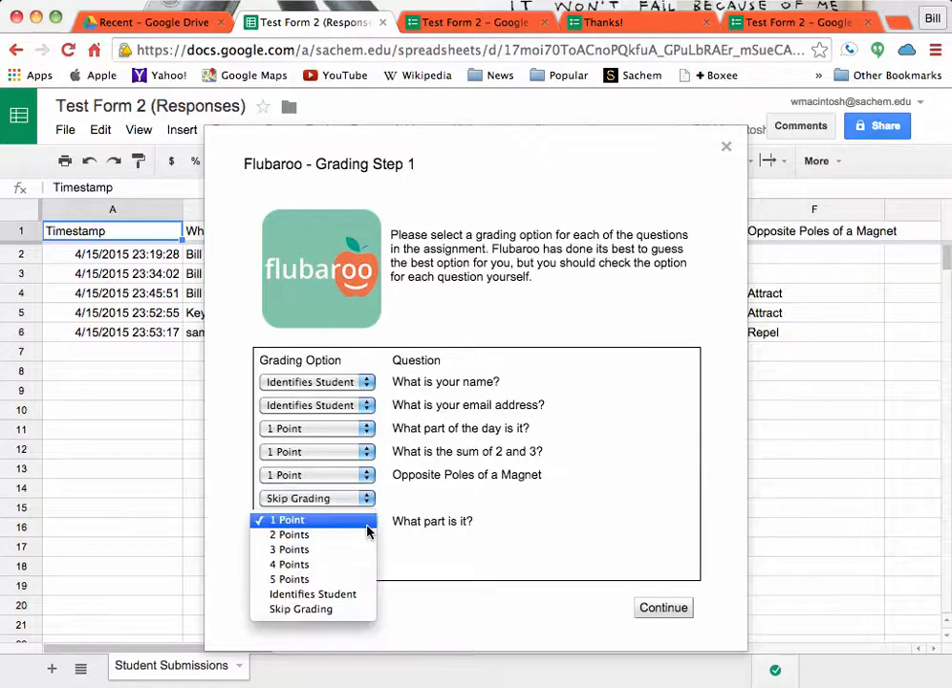
{"action": "left_click", "coordinate": [364, 610]}
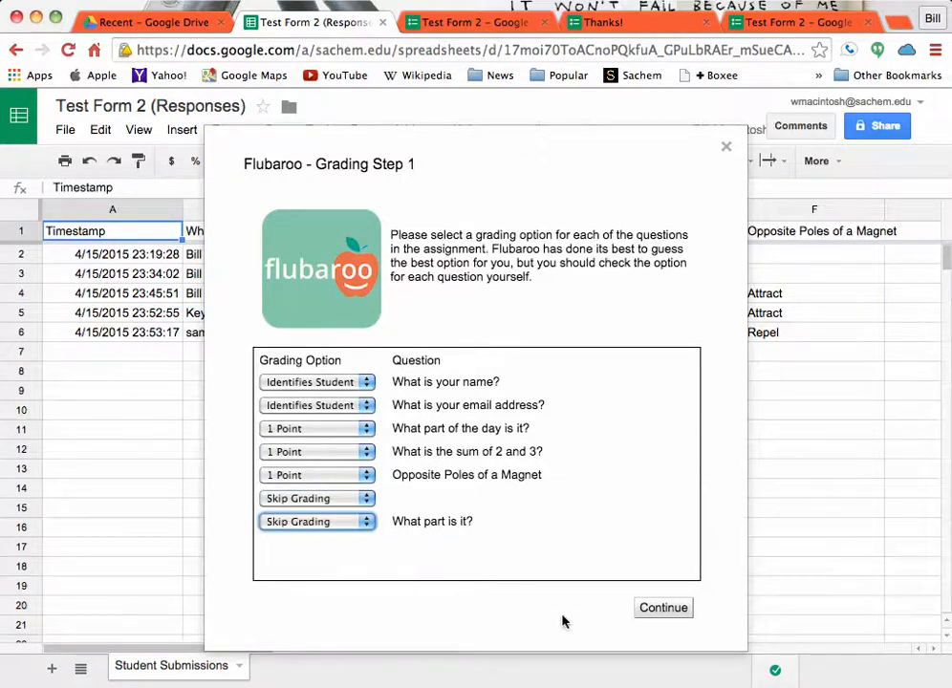
{"action": "left_click", "coordinate": [661, 609]}
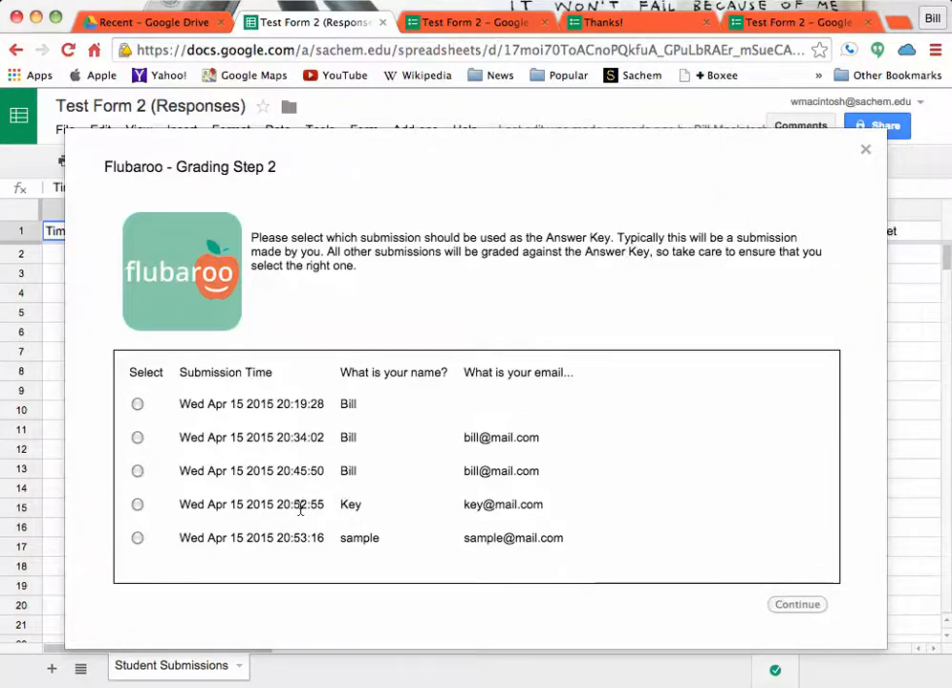
- Grade the assignment with the submission named Key as the answer key, and dismiss the grading completion dialog
{"action": "left_click", "coordinate": [137, 504]}
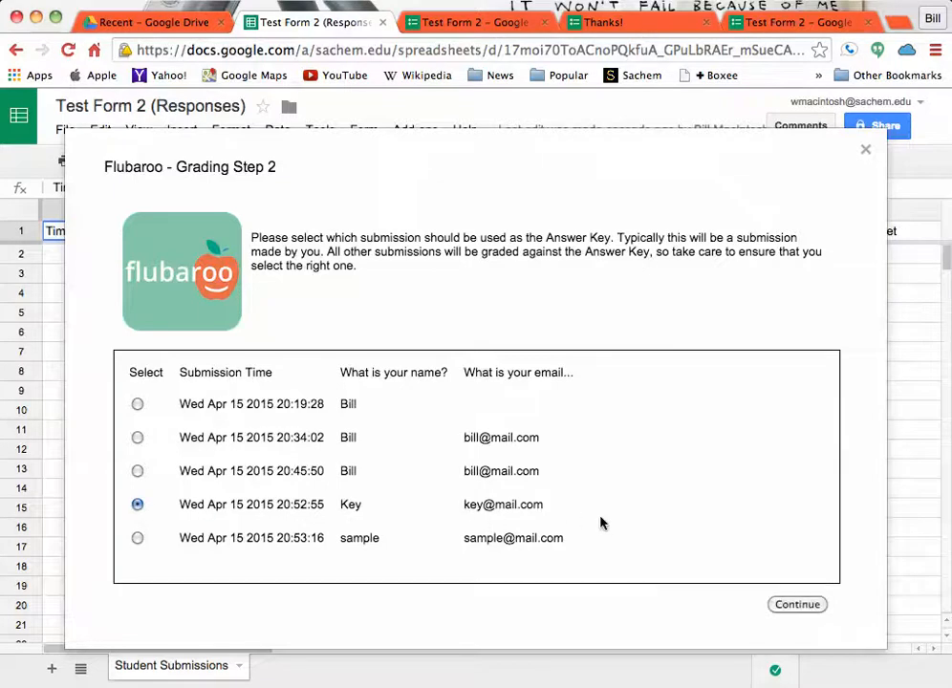
{"action": "left_click", "coordinate": [786, 604]}
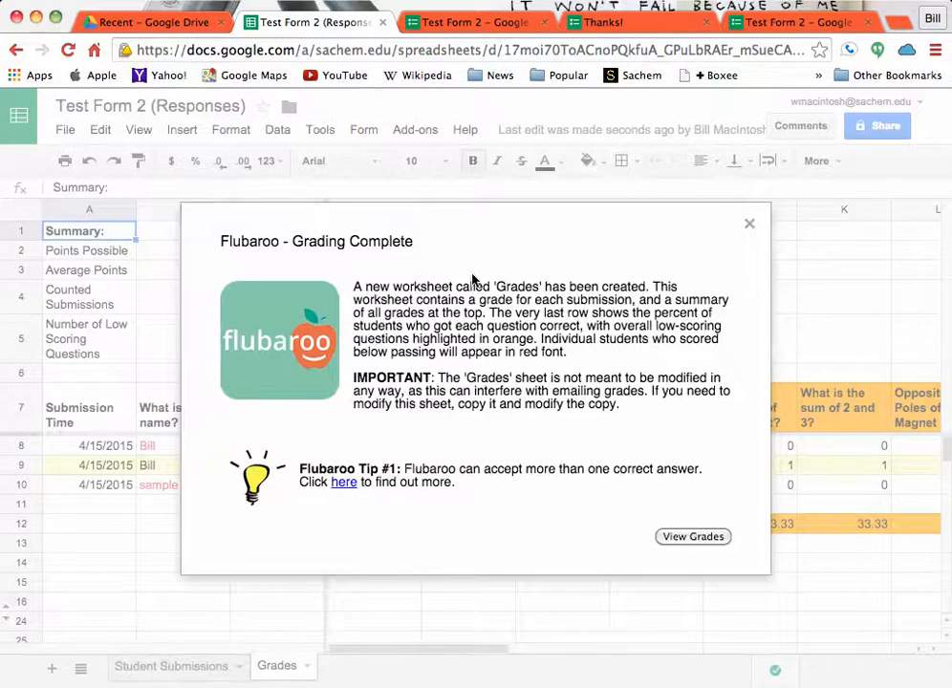
{"action": "left_click", "coordinate": [749, 227]}
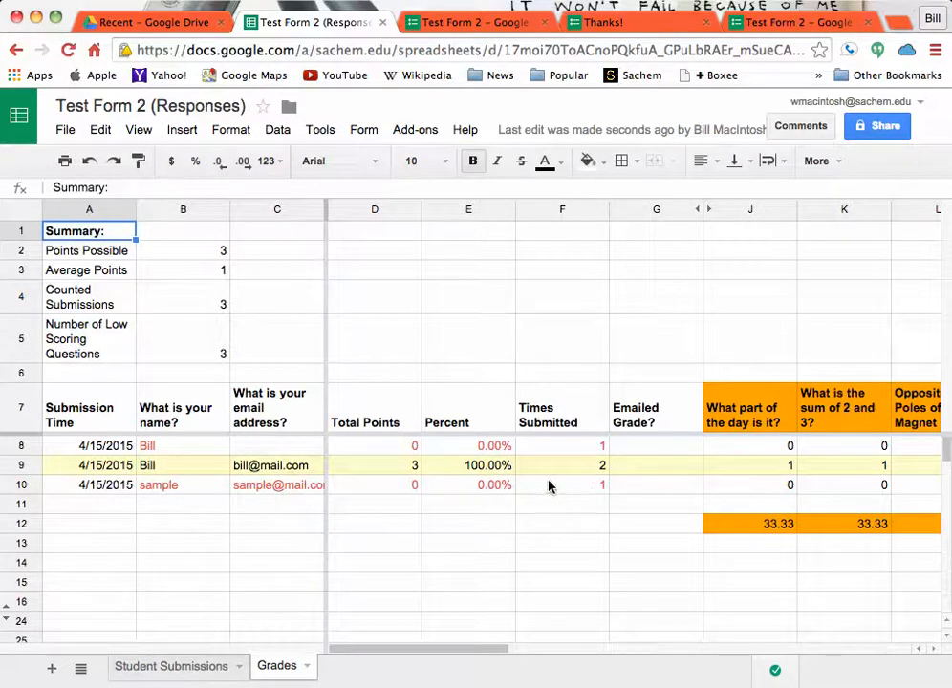
- Examine the per-question scores of each submission in the Grades sheet
{"action": "scroll", "coordinate": [608, 485], "scroll_direction": "right", "scroll_amount": 3}
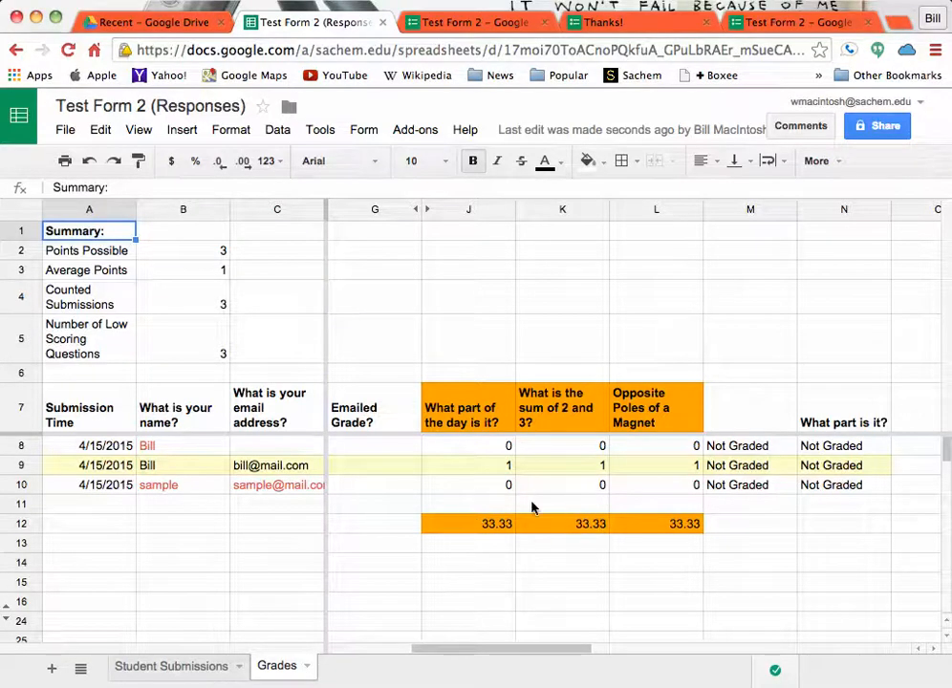
{"action": "scroll", "coordinate": [424, 511], "scroll_direction": "left", "scroll_amount": 3}
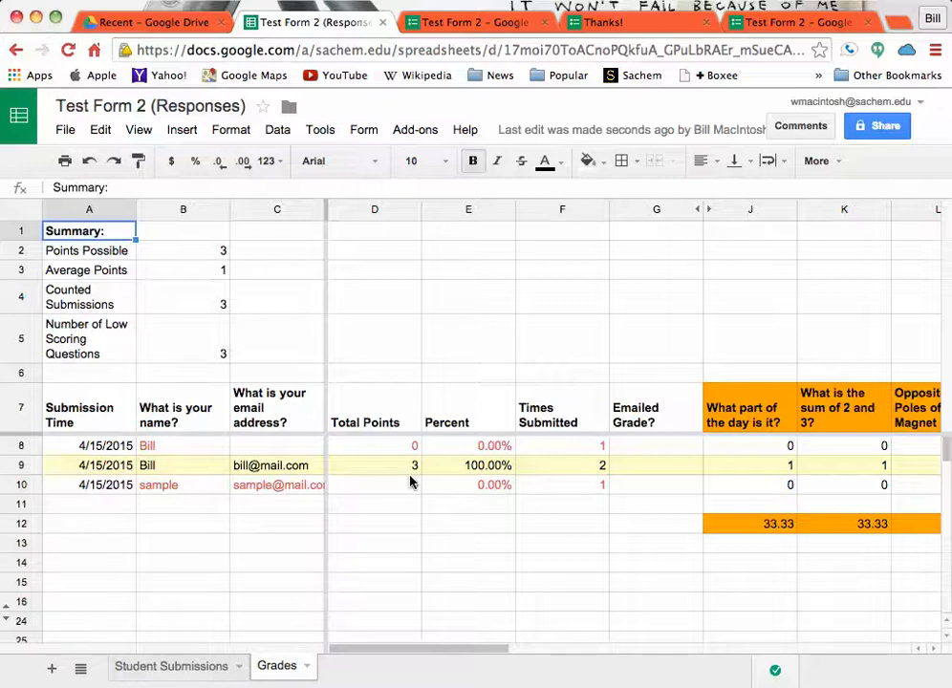
- Go back to the form's response summary and try to open the form for editing
{"action": "left_click", "coordinate": [467, 22]}
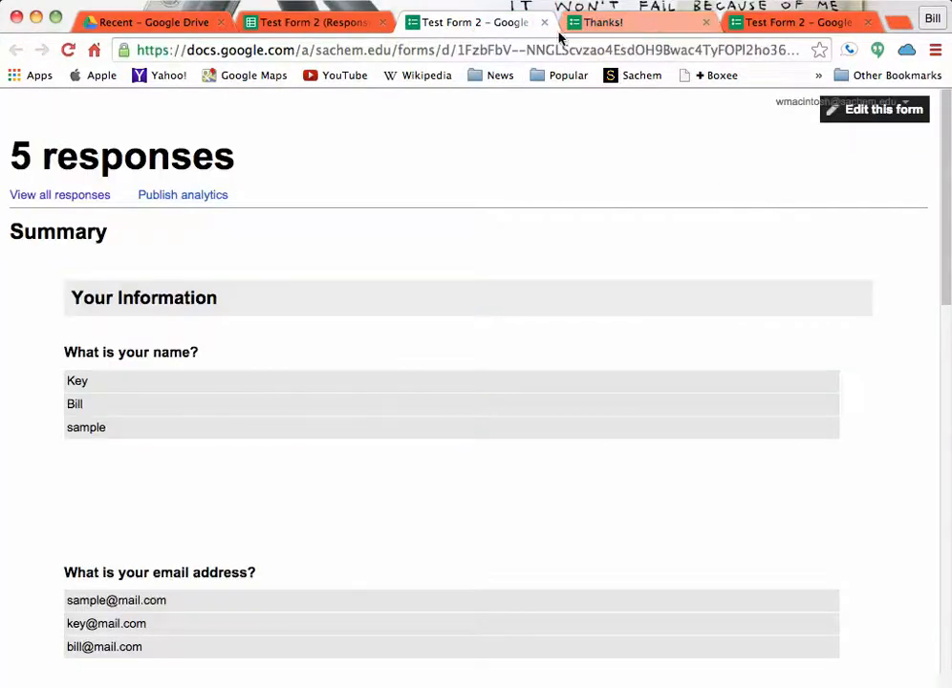
{"action": "left_click", "coordinate": [860, 107]}
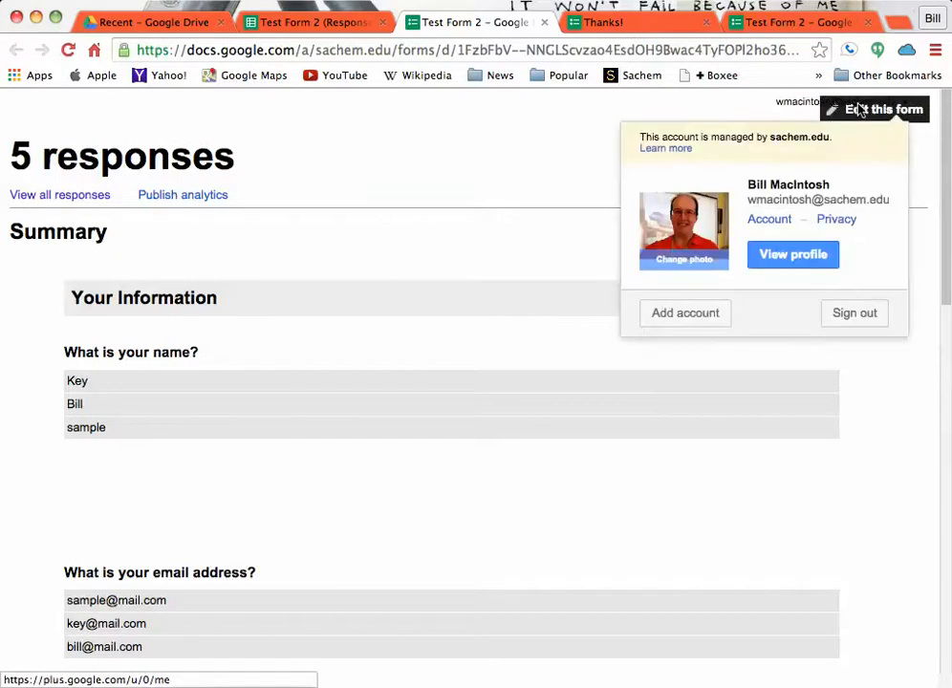
{"action": "left_click", "coordinate": [871, 116]}
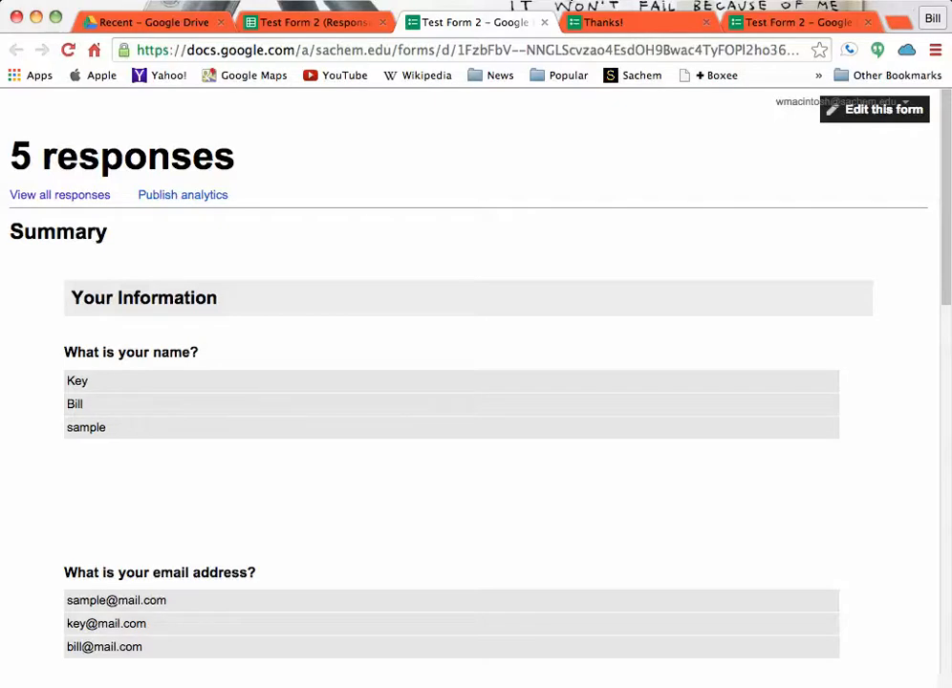
{"action": "left_click", "coordinate": [562, 0]}
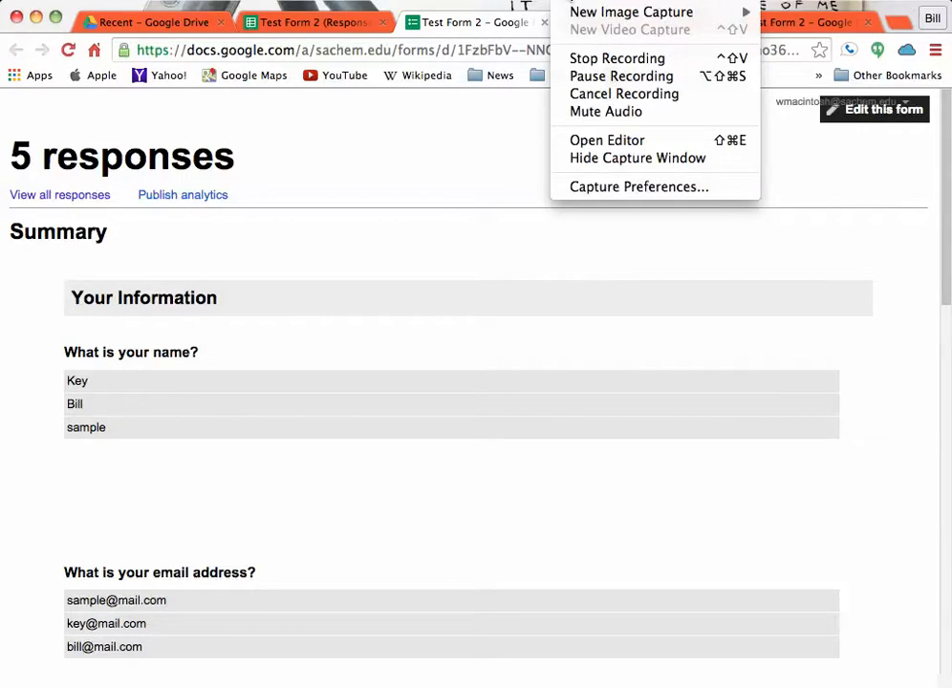